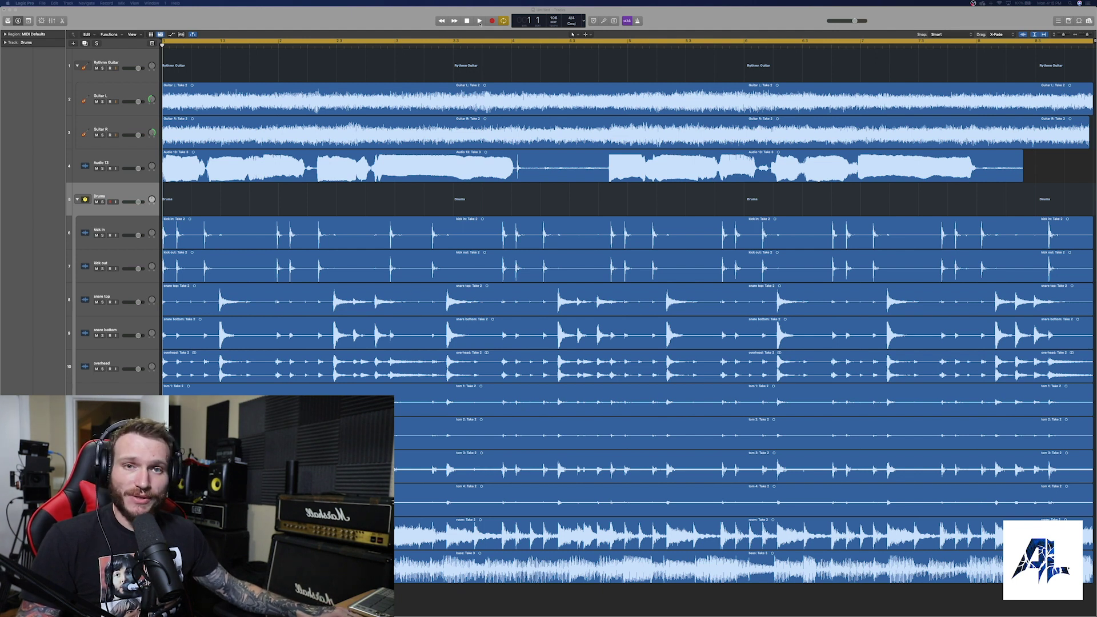
- Play the rock session briefly, stop it at bar 4, and select the Guitar L region
left_click(479, 21)
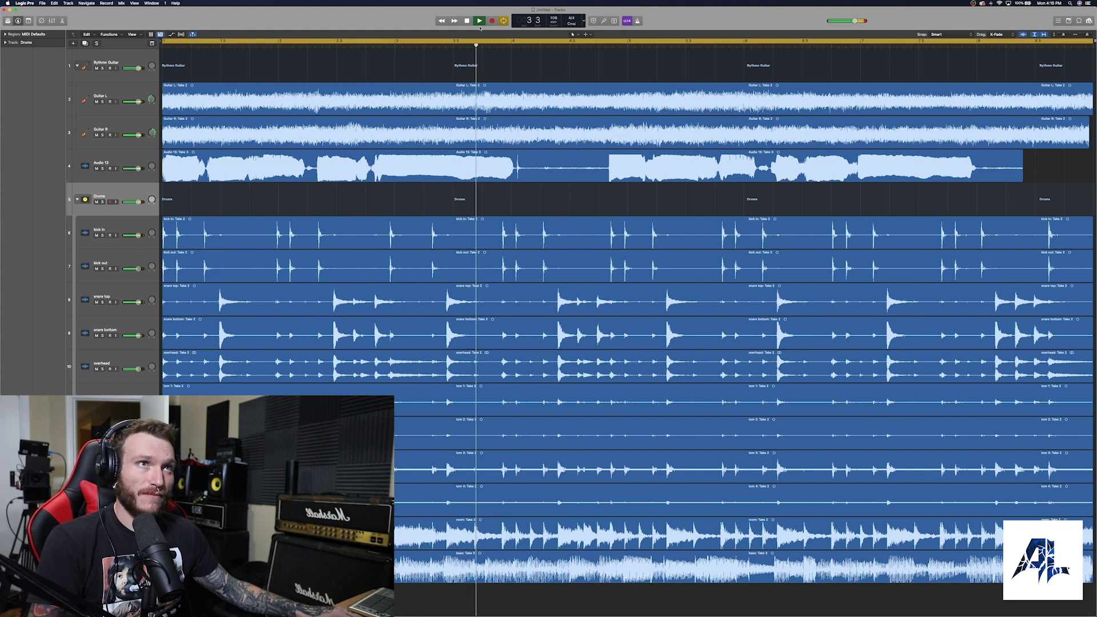
key("space")
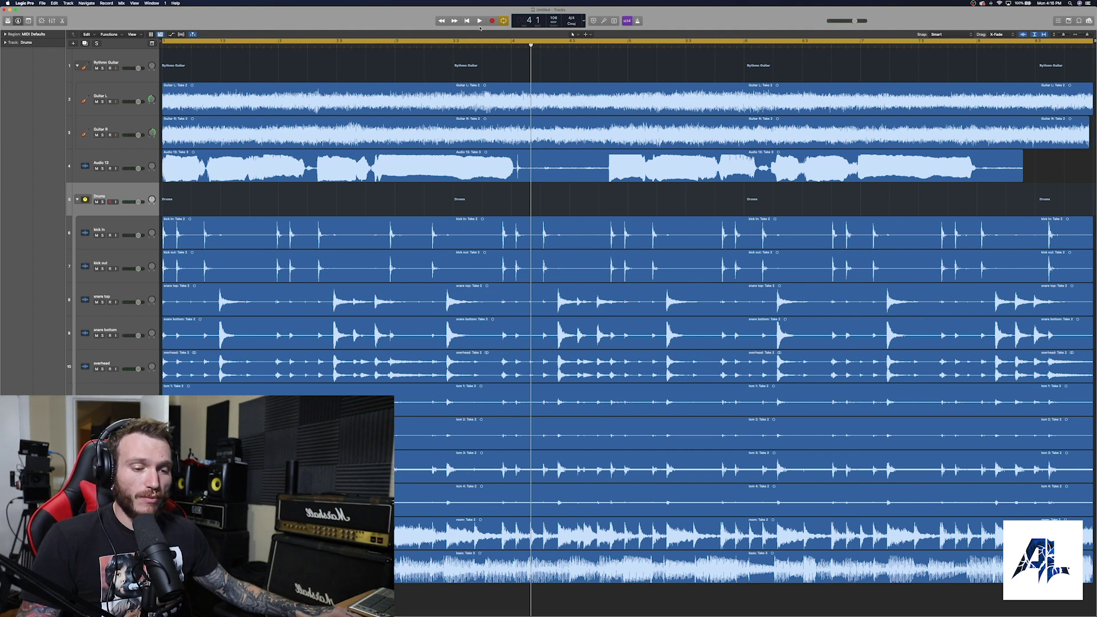
left_click(201, 106)
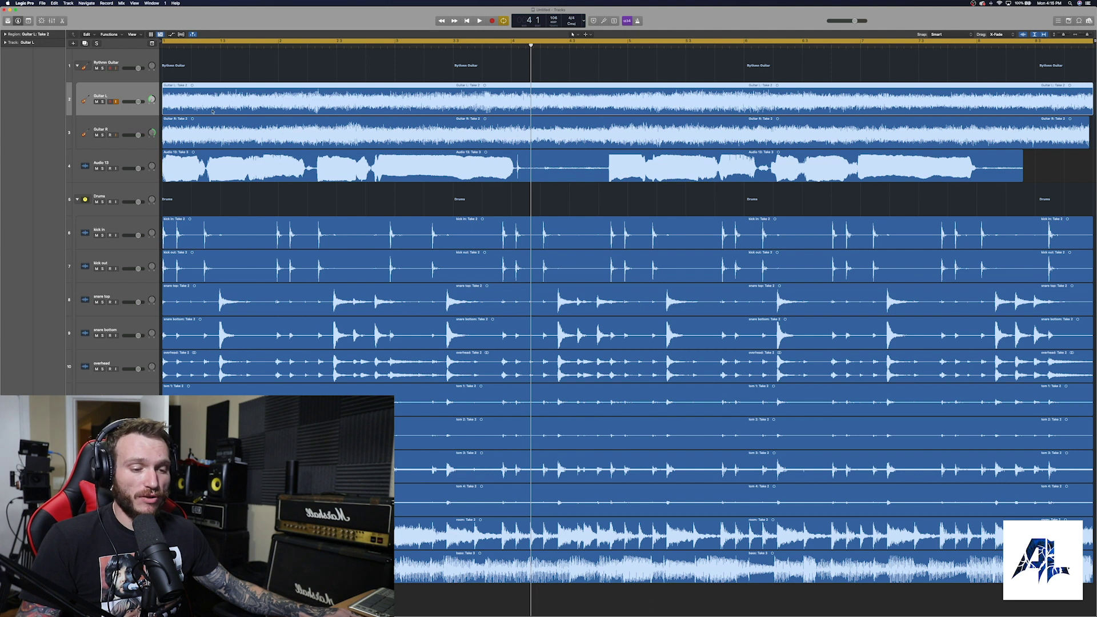
- Expand the Region inspector to reveal the Guitar L region's +4.1 dB gain
left_click(5, 35)
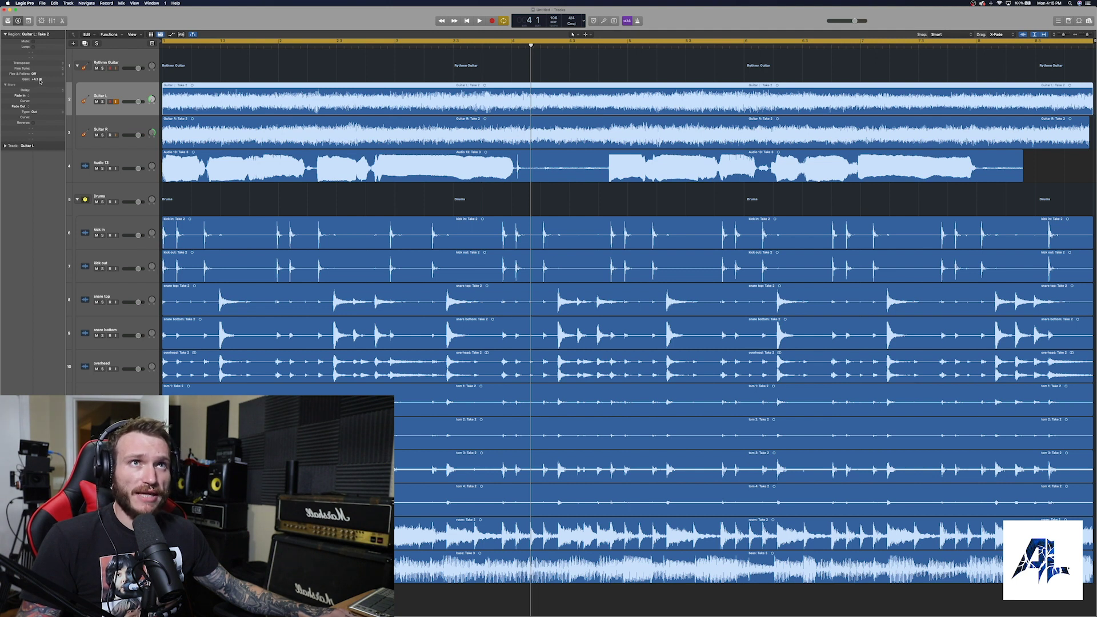
mouse_move(40, 81)
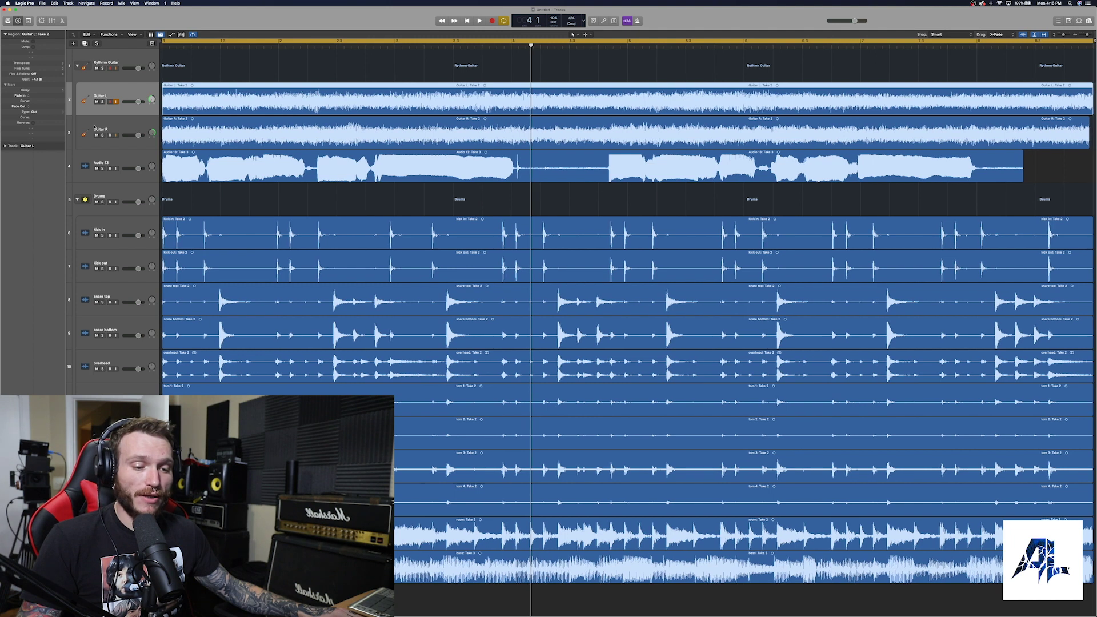
- Return the playhead to bar 1 and solo the Guitar L track
key("Return")
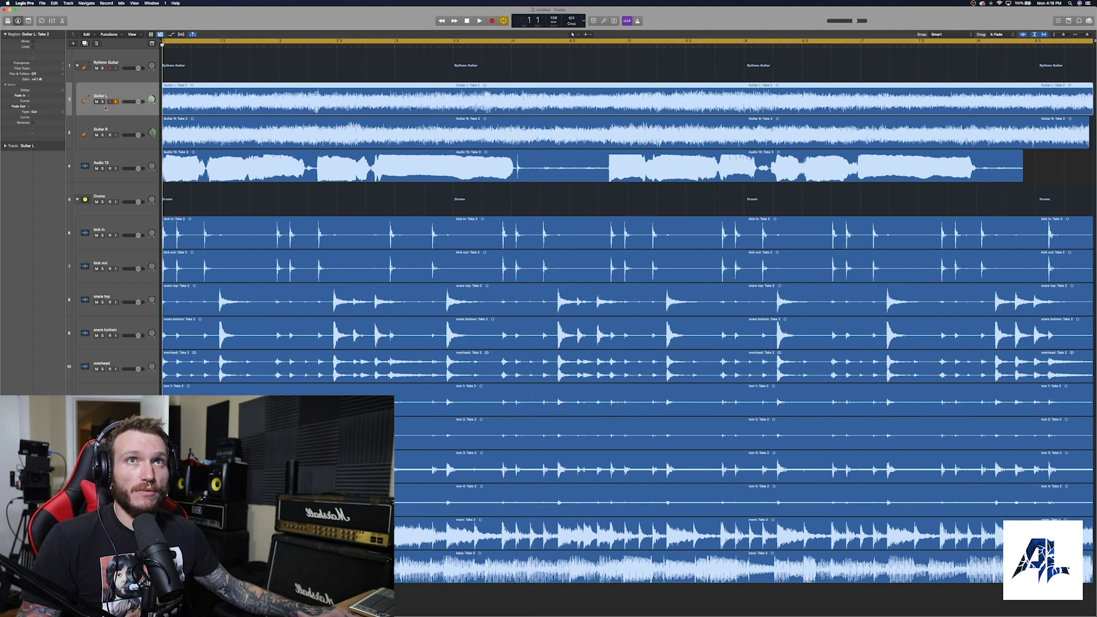
left_click(102, 102)
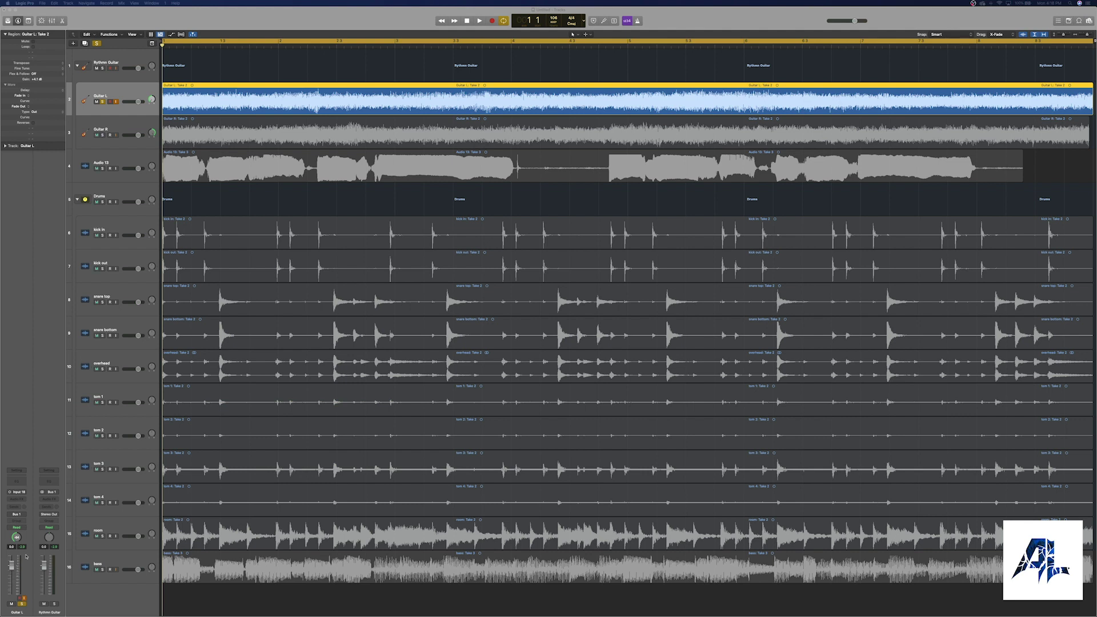
- Lower the soloed Guitar L region's gain from +4.1 dB during playback, then select Guitar R
left_click(480, 21)
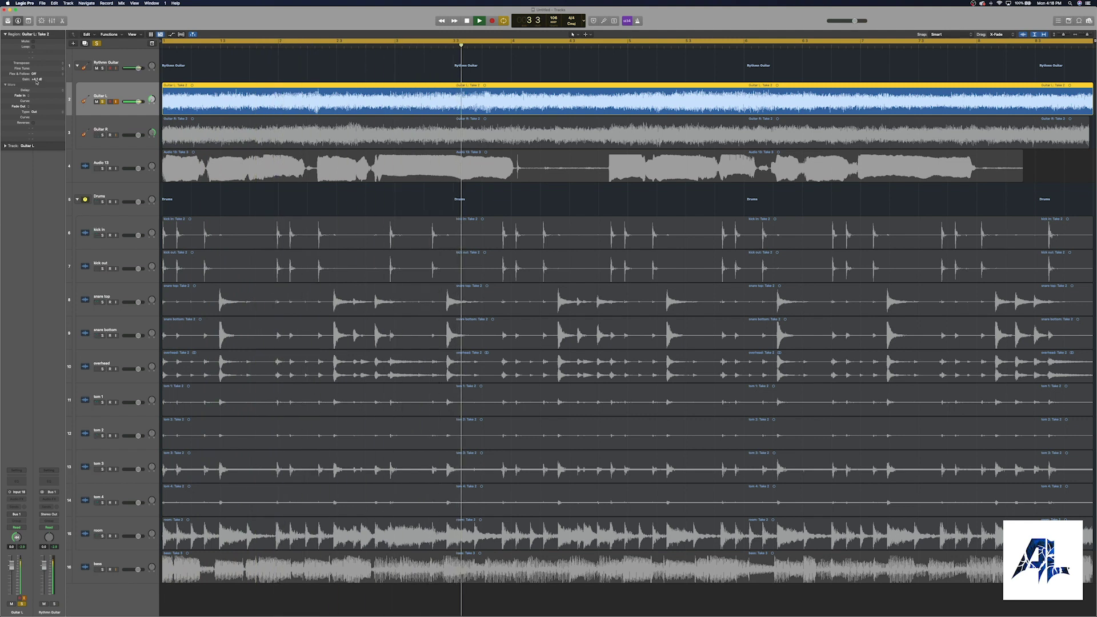
mouse_move(36, 80)
left_mouse_down()
mouse_move(39, 101)
mouse_move(34, 86)
left_mouse_up()
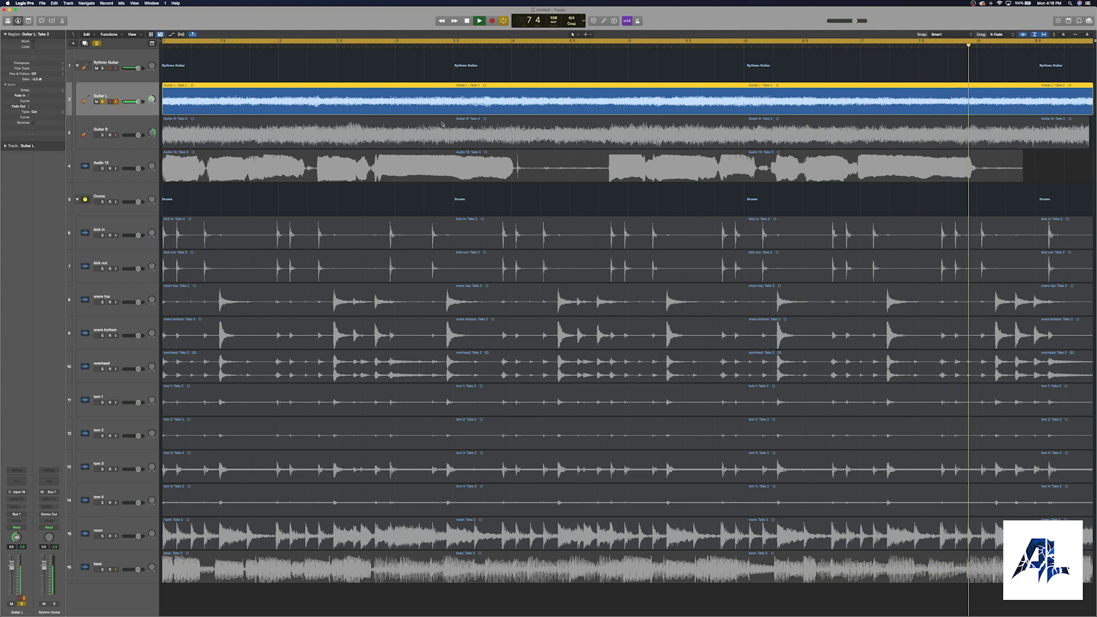
key("space")
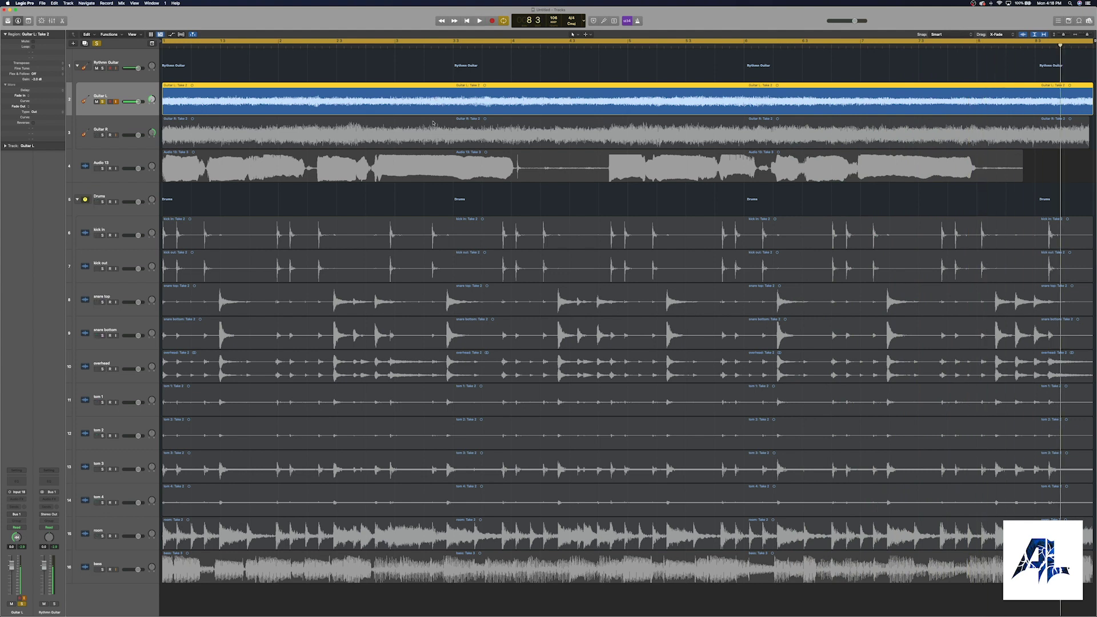
key("Down")
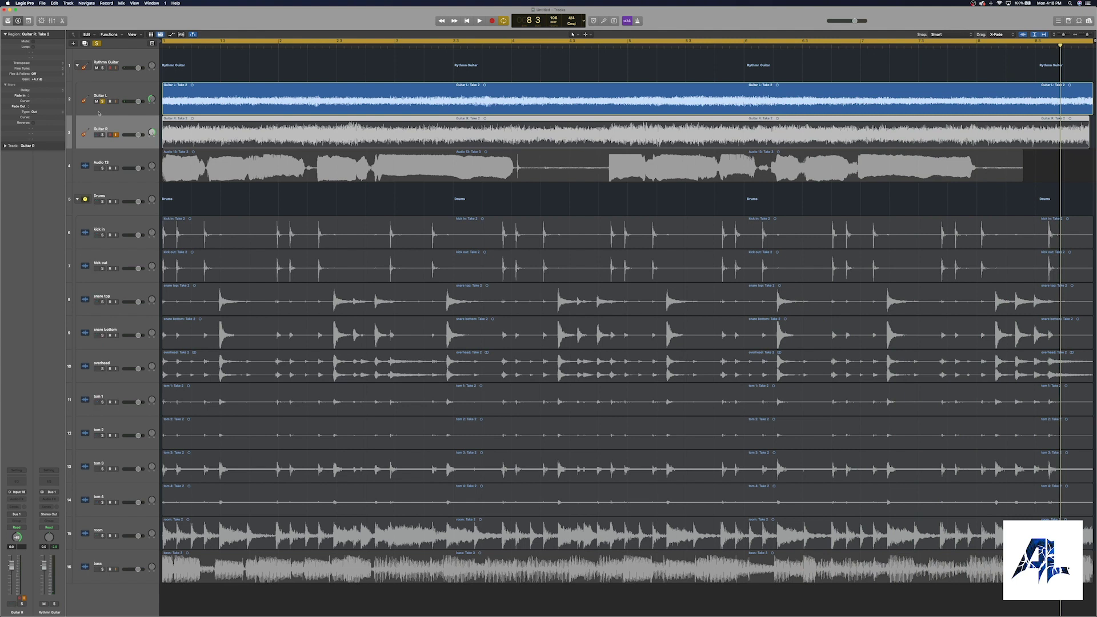
- Restart playback, solo Guitar R and lower its region gain to -2.2 dB
key("Return")
key("space")
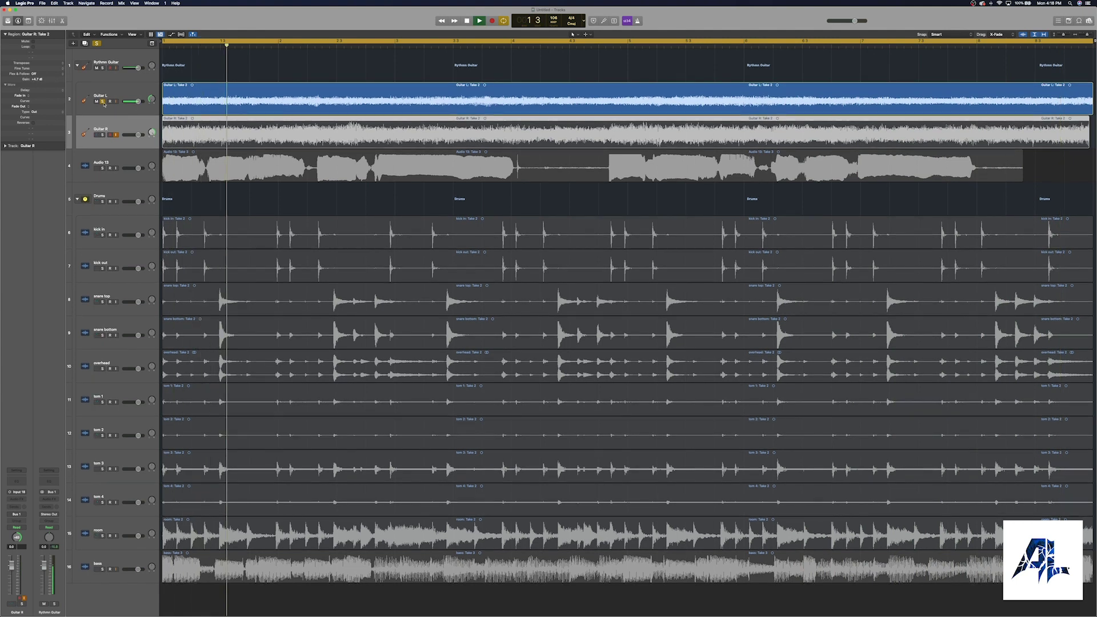
key("cmd+a")
left_click(114, 140)
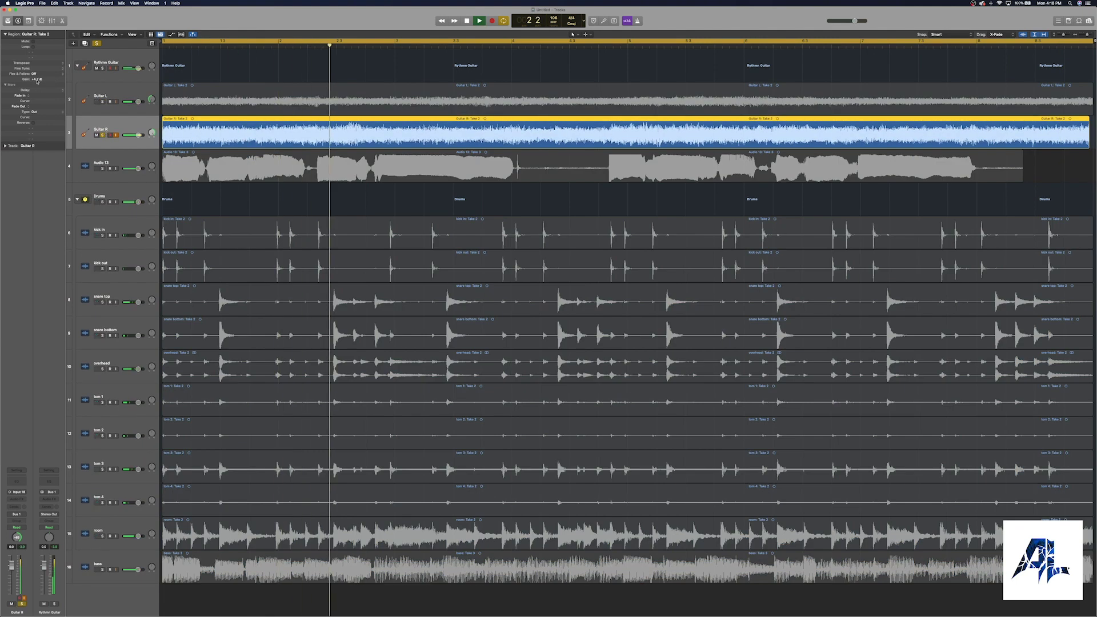
left_click_drag(37, 80, 38, 140)
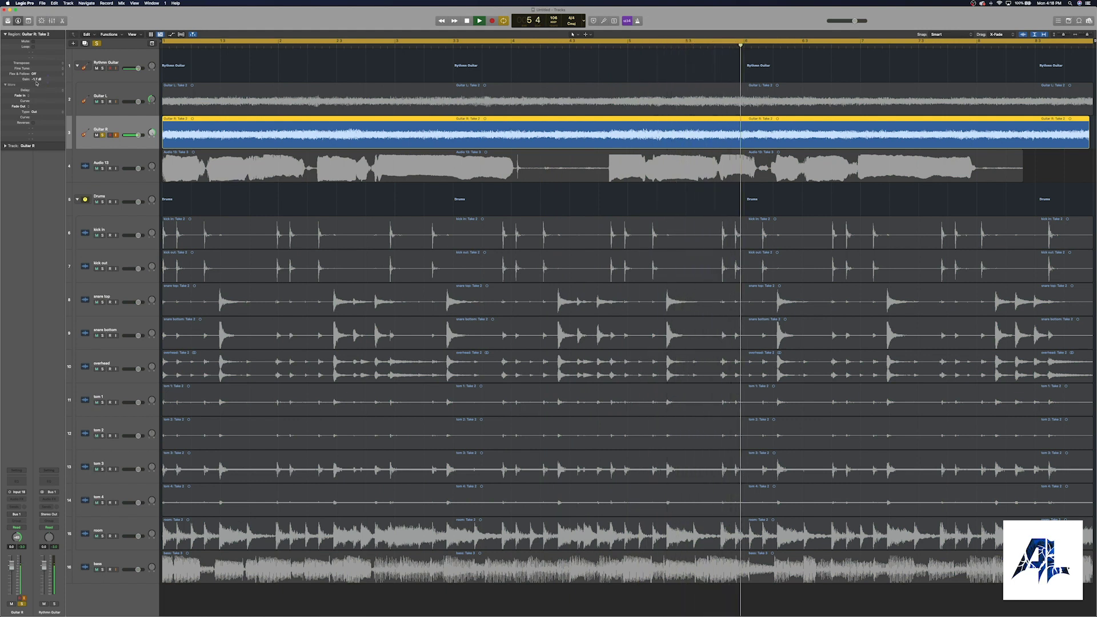
left_click_drag(37, 83, 37, 88)
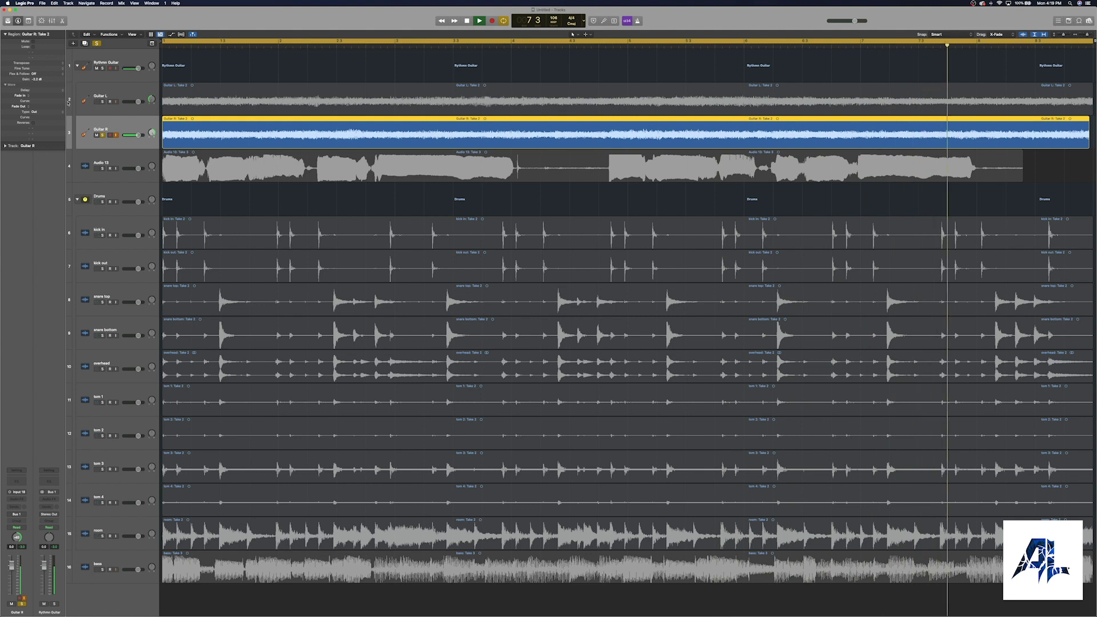
- Solo Guitar L alongside Guitar R to audition both guitars, then stop playback
left_click(104, 104, "shift")
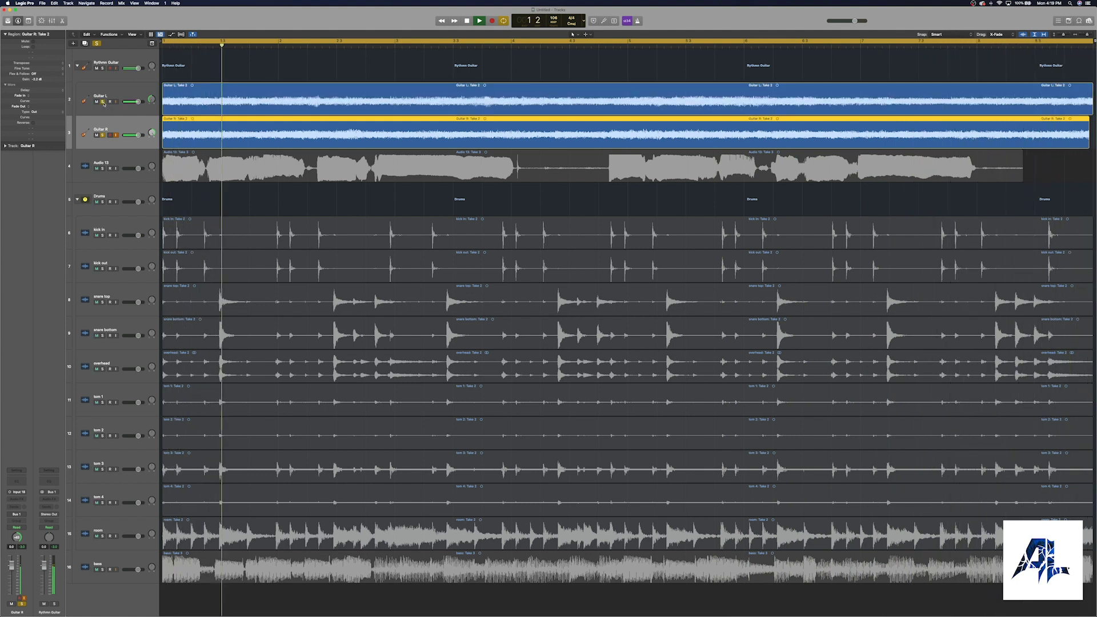
left_click(96, 111)
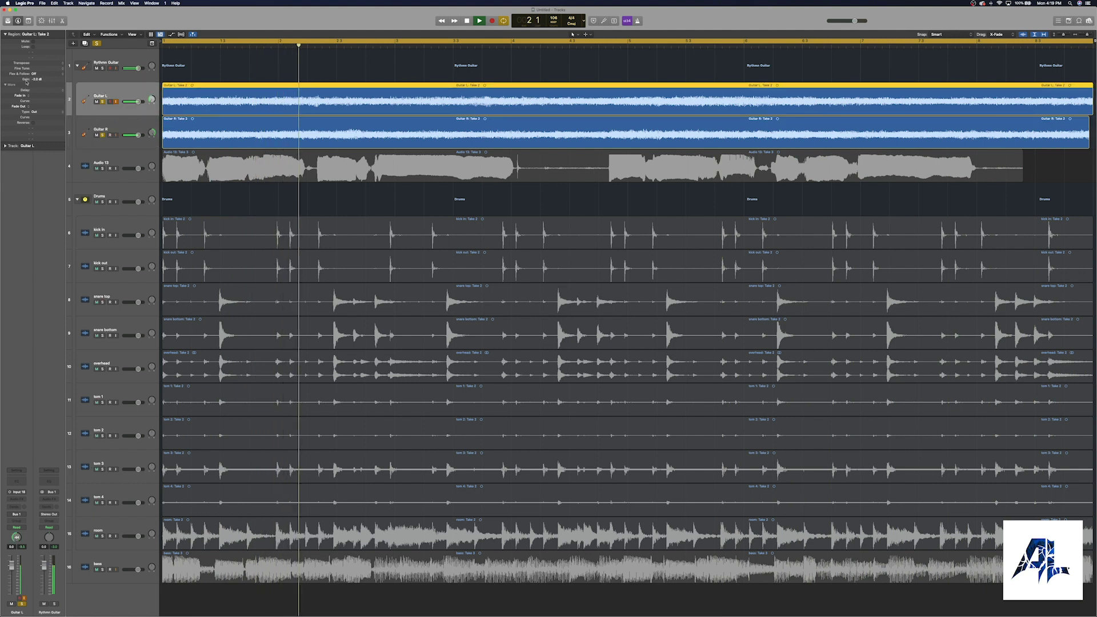
left_click(91, 122)
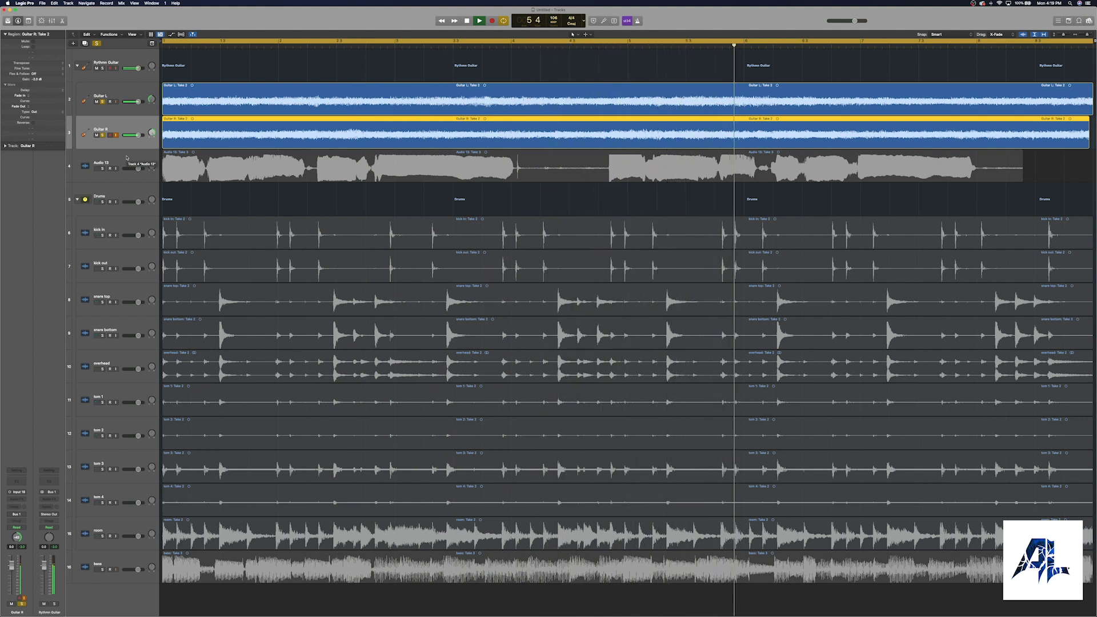
key("space")
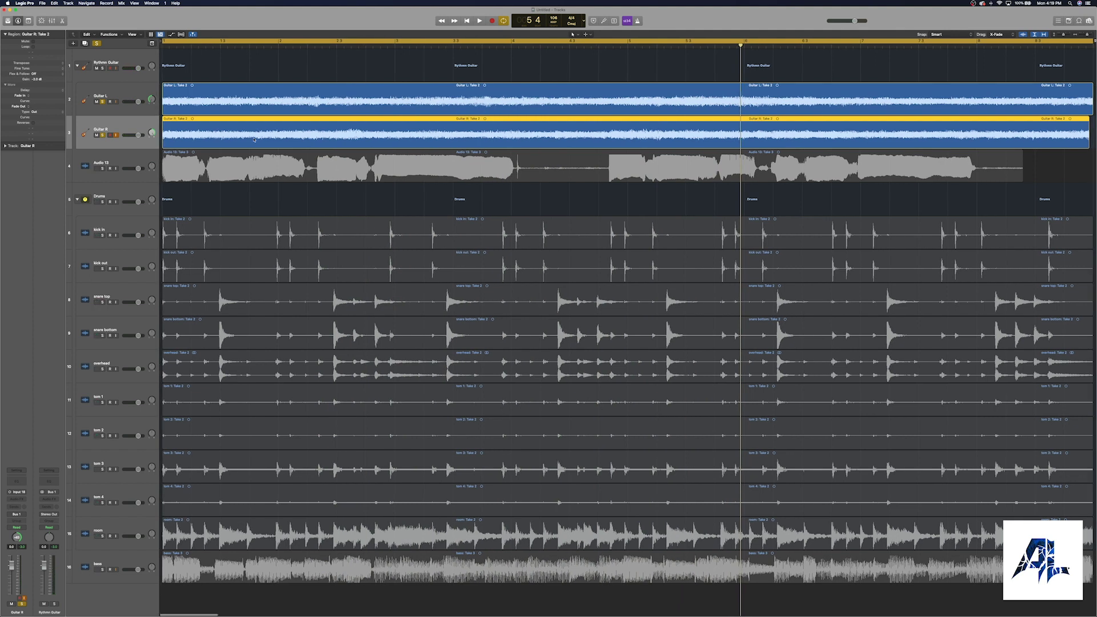
- Solo the kick in track and play it from the start, toggling solo to compare with the mix
left_click(322, 195, "shift")
key("Return")
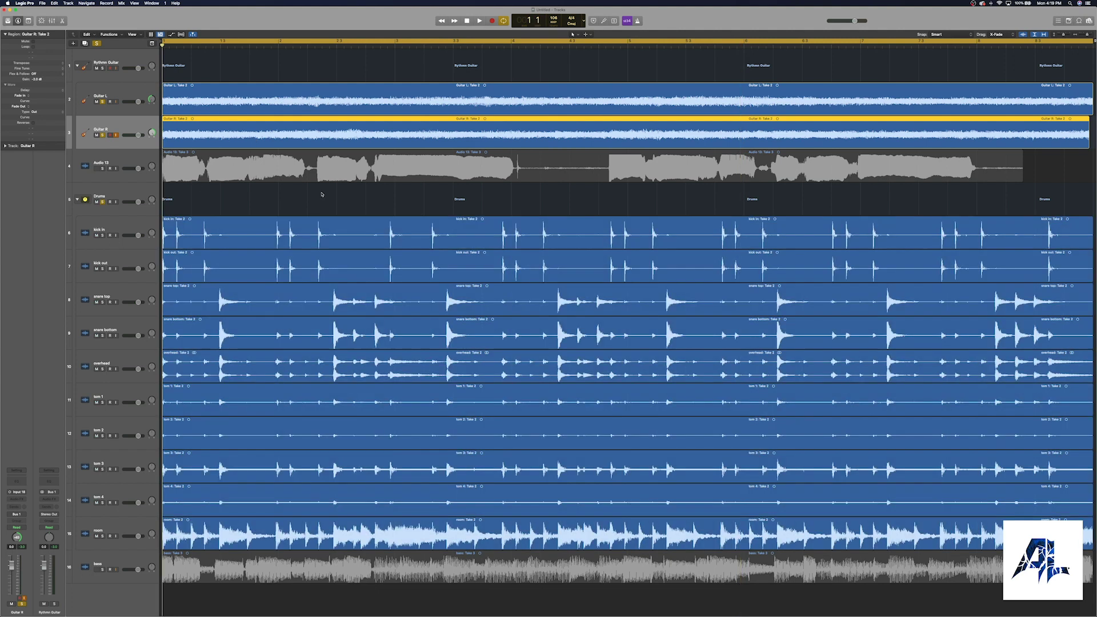
left_click(124, 226)
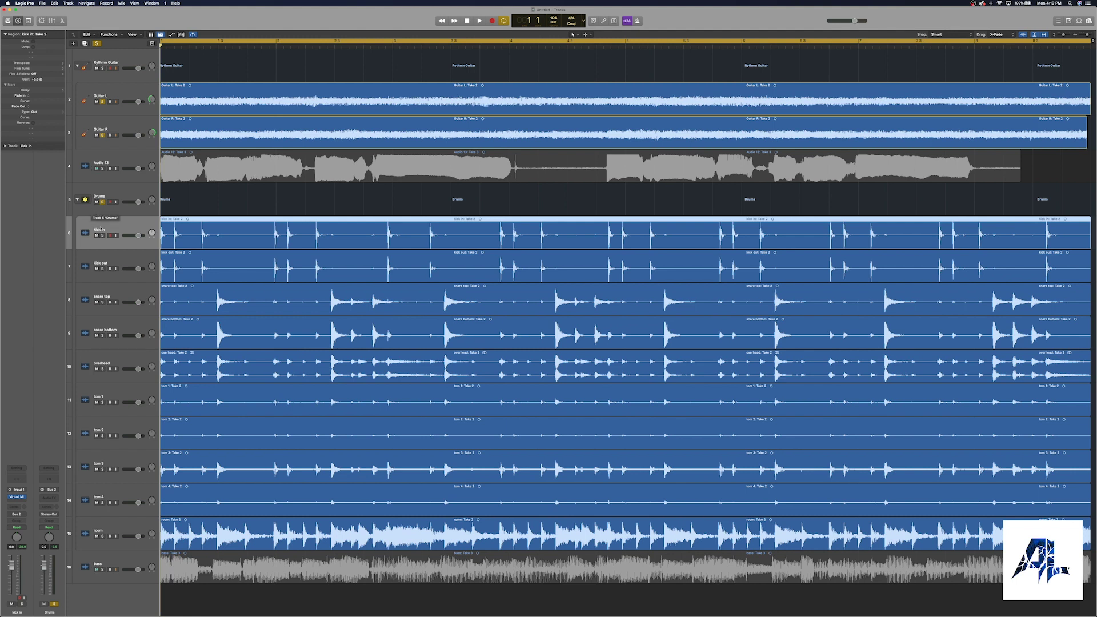
key("s")
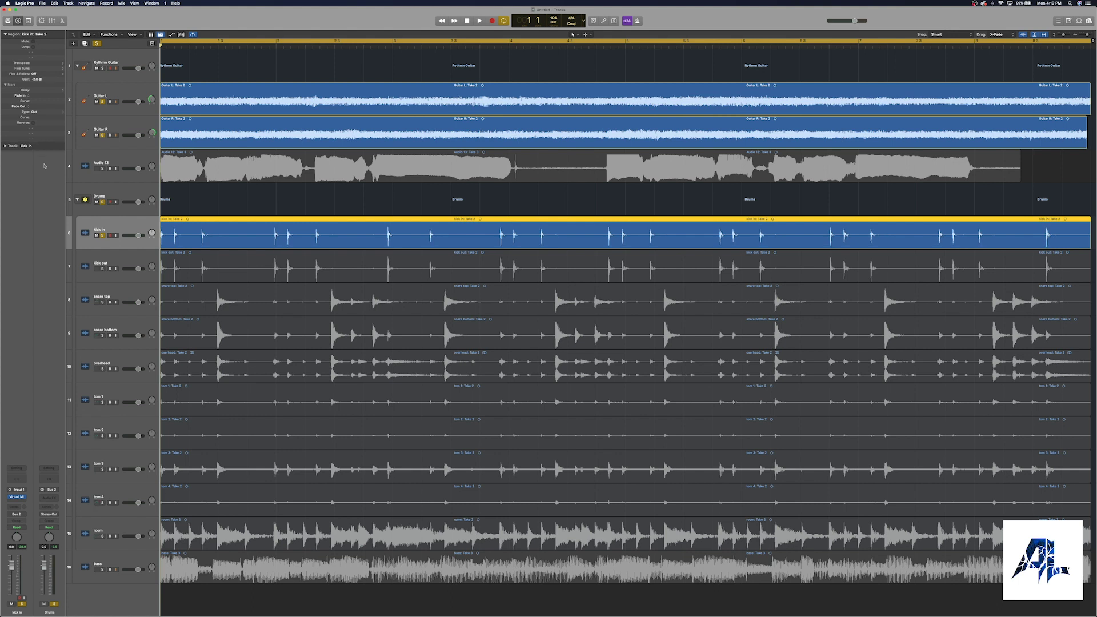
key("space")
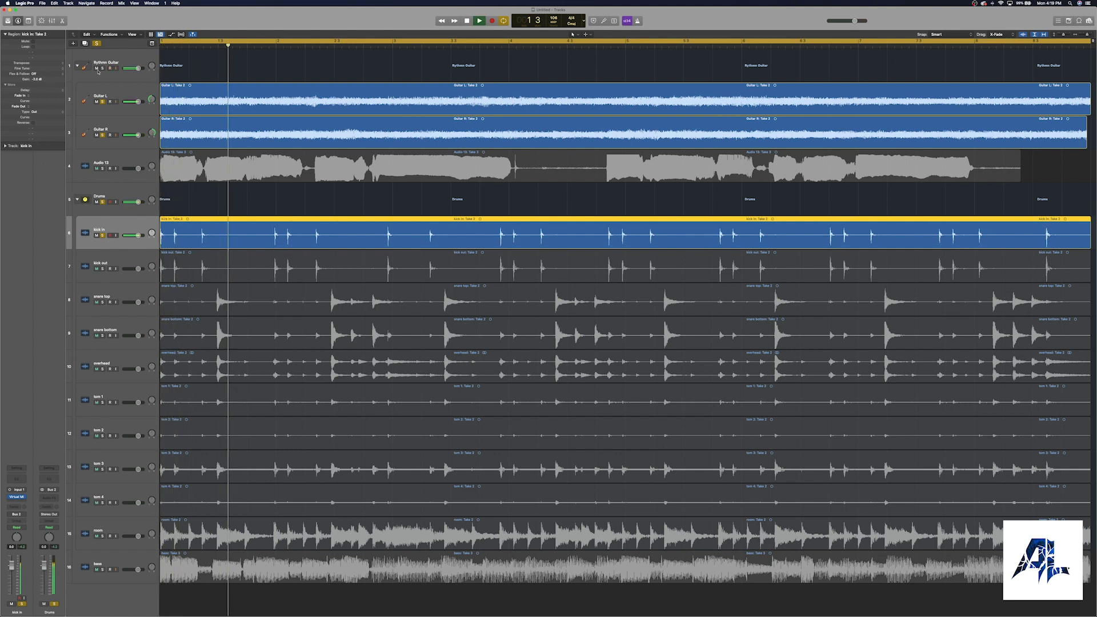
left_click(103, 236)
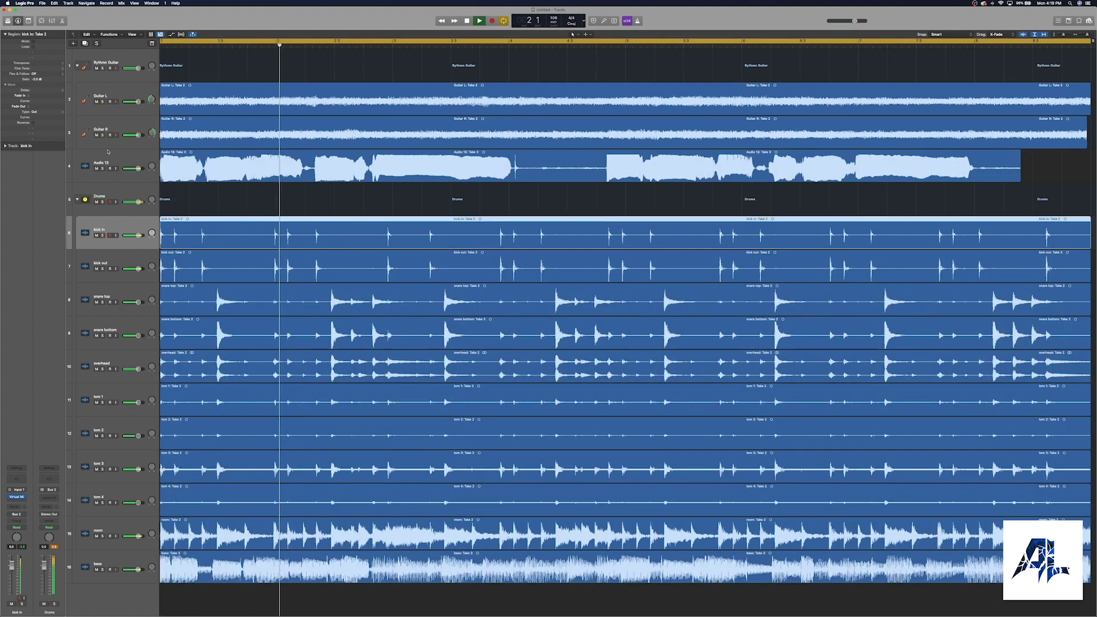
left_click(103, 235)
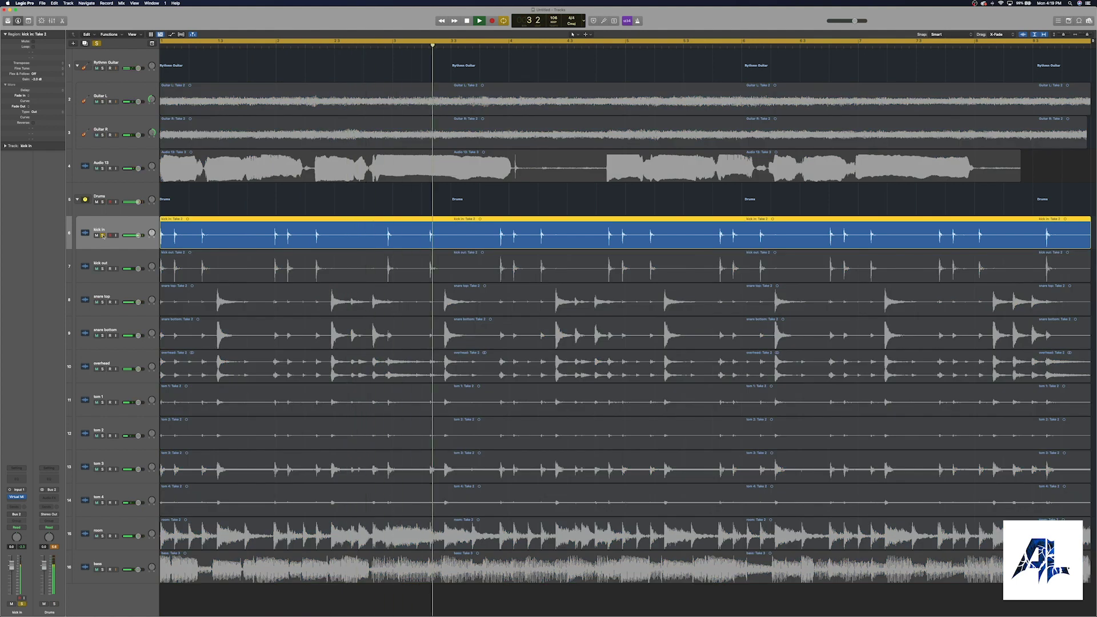
- Lower the kick in region gain to -6.4 dB, resume playback and solo snare top
scroll(104, 236, "right", 1)
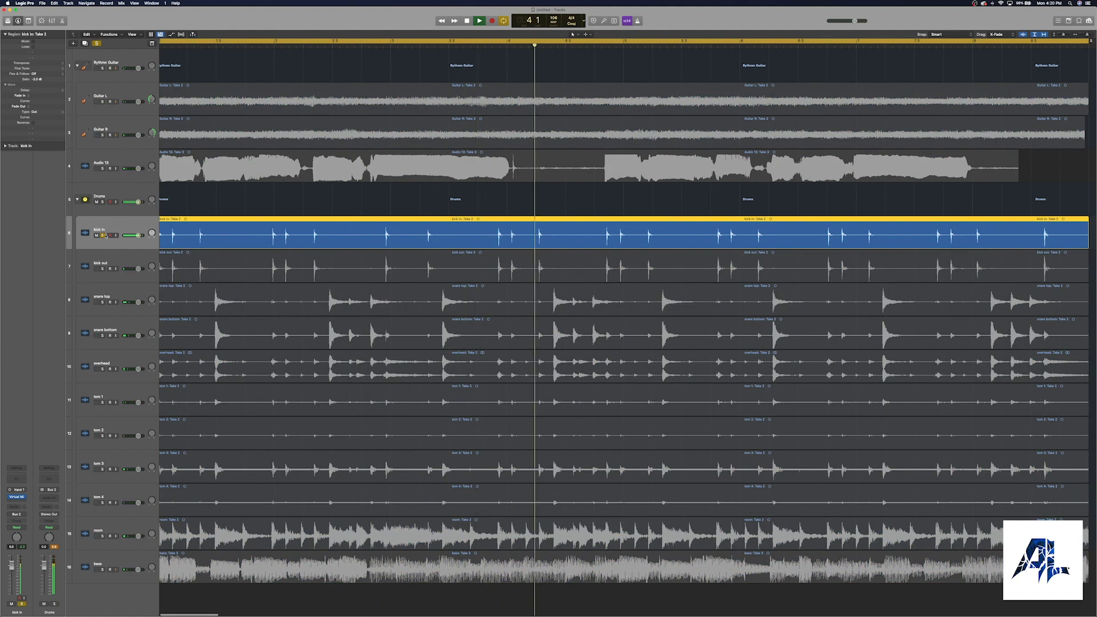
key("space")
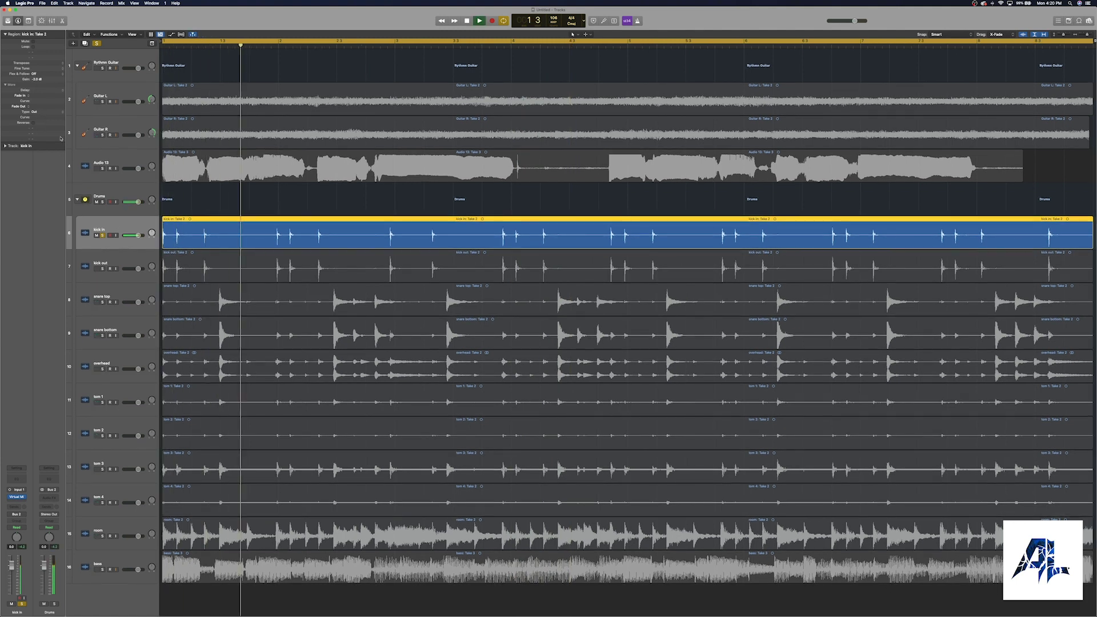
left_click_drag(37, 80, 14, 473)
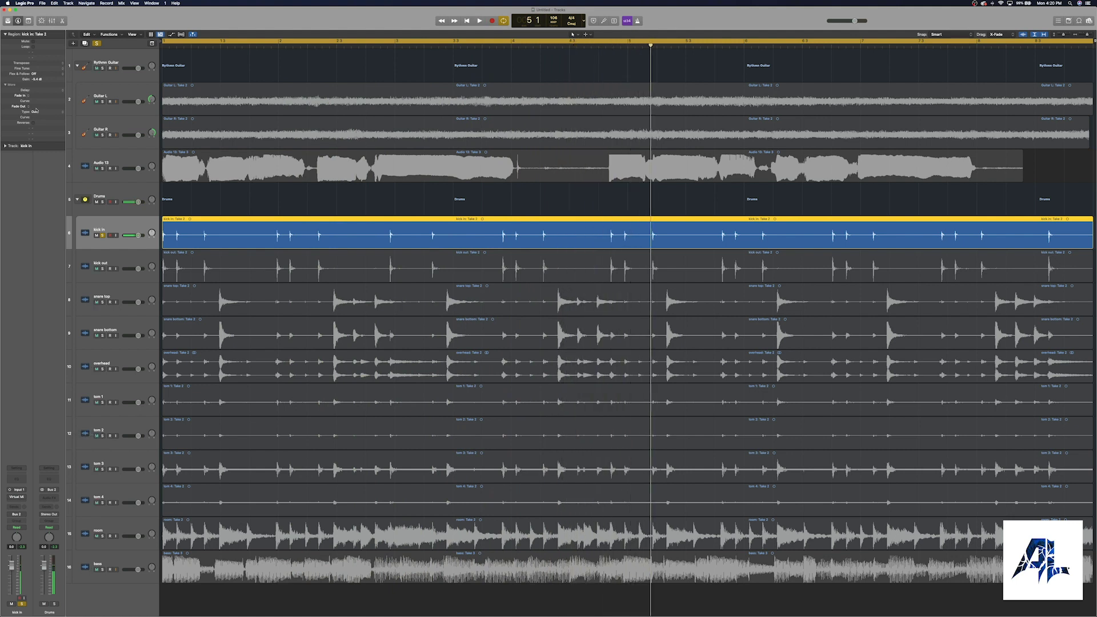
key("space")
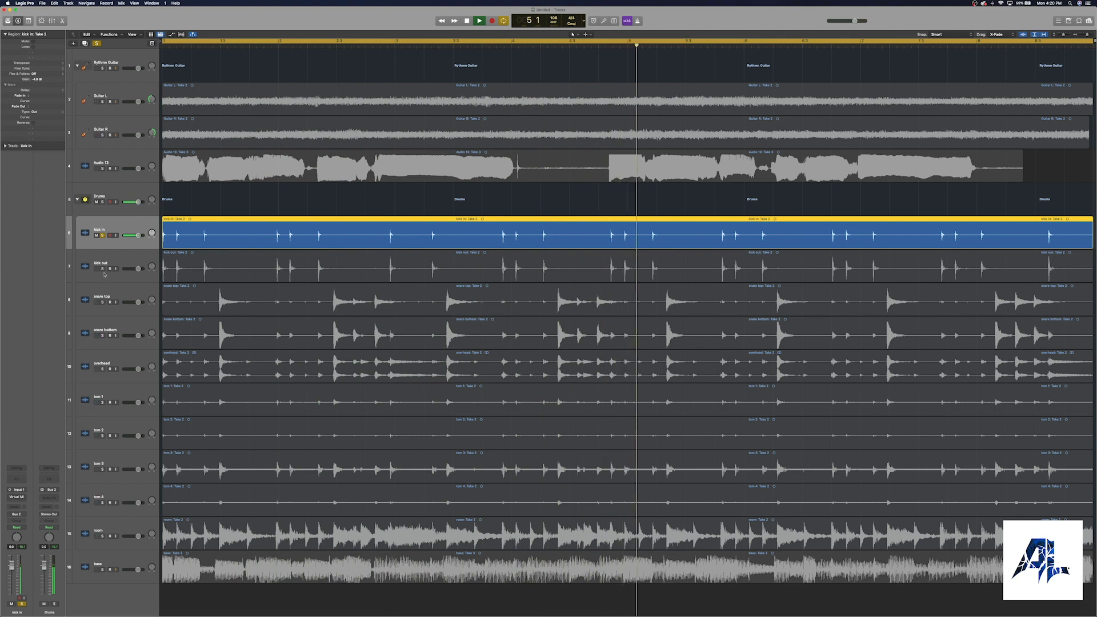
left_click(103, 302)
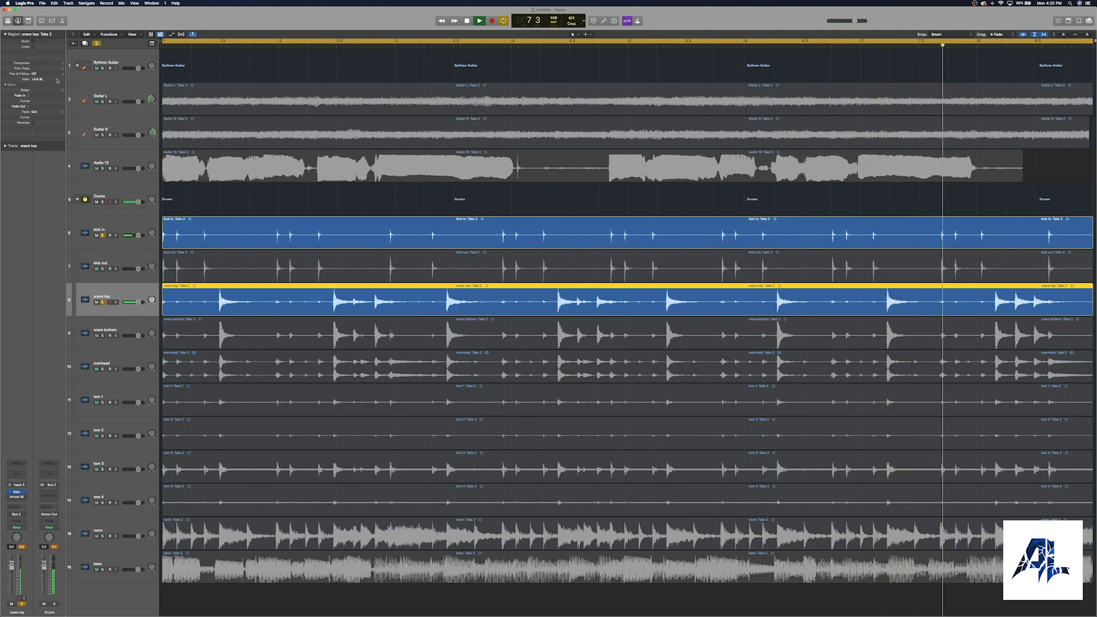
- Lower the snare top region gain to about -1 dB, then select and solo snare bottom
left_click_drag(39, 80, 40, 121)
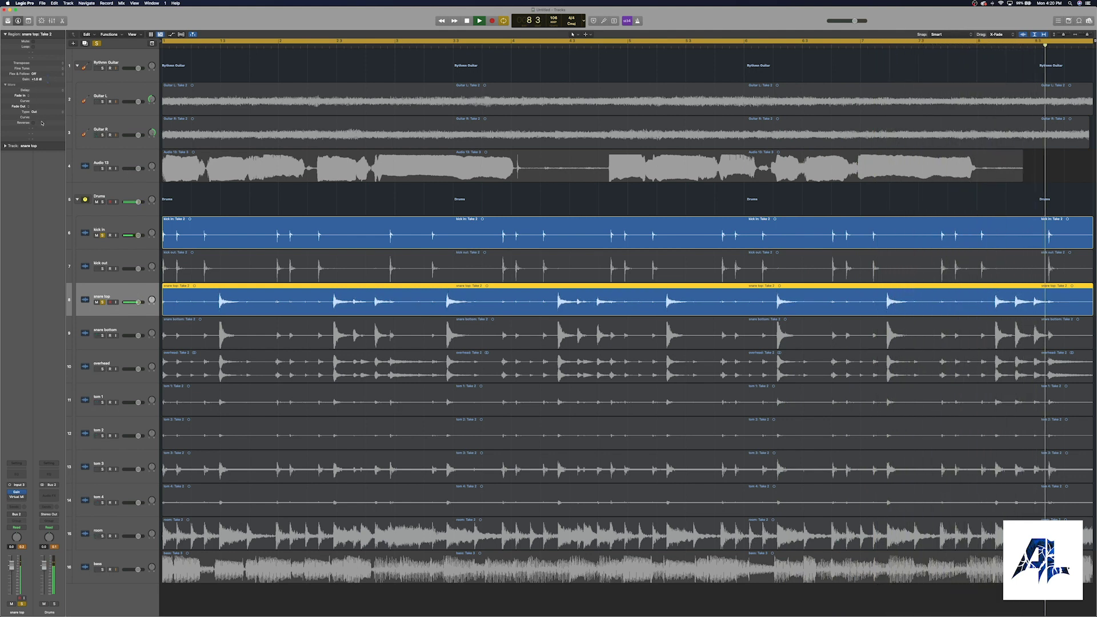
left_click_drag(38, 80, 39, 81)
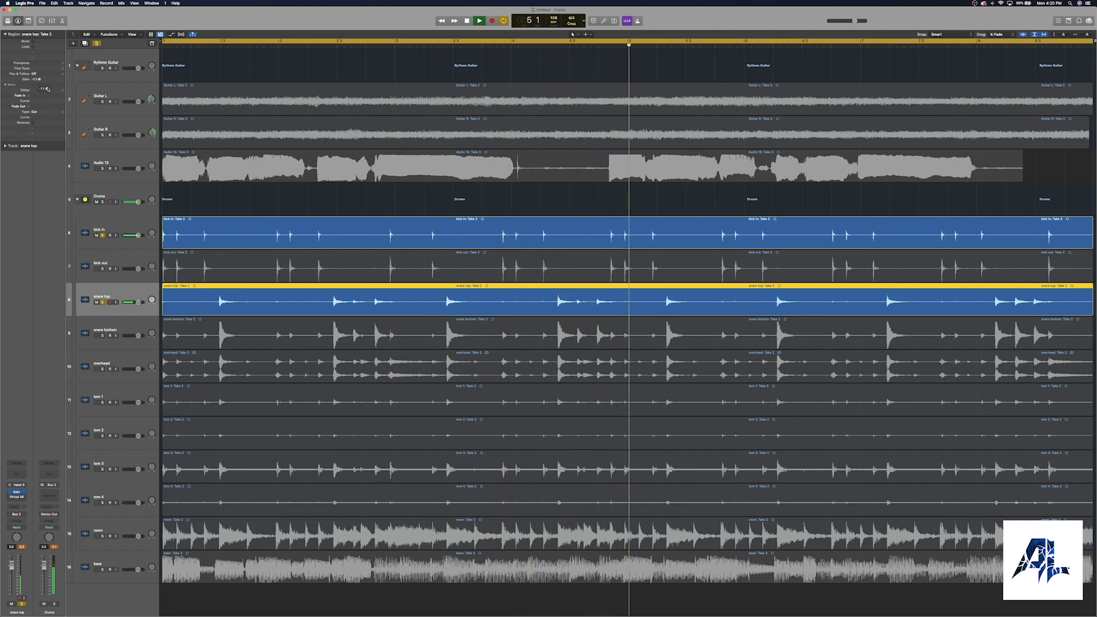
left_click(114, 325)
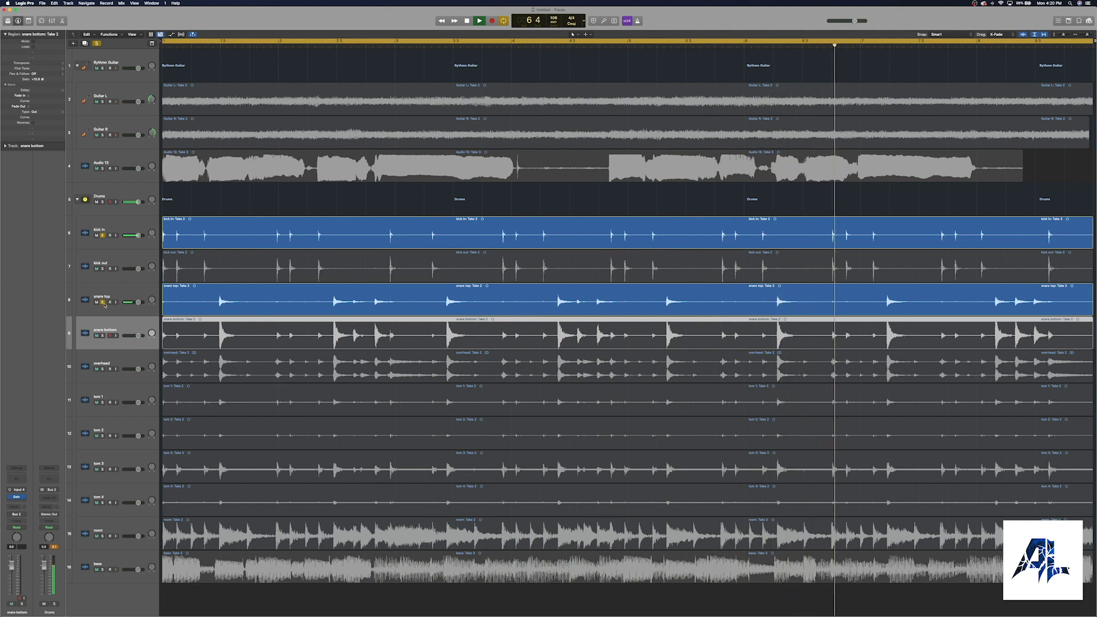
left_click(104, 331)
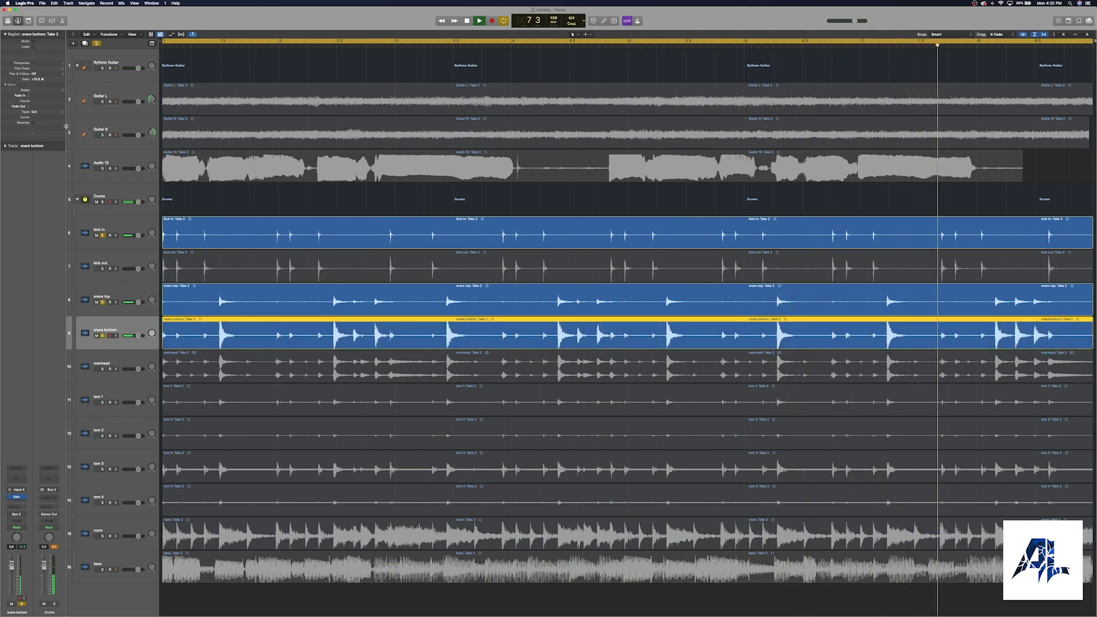
- Set the snare bottom region gain to about -1.3 dB
left_click_drag(49, 84, 41, 114)
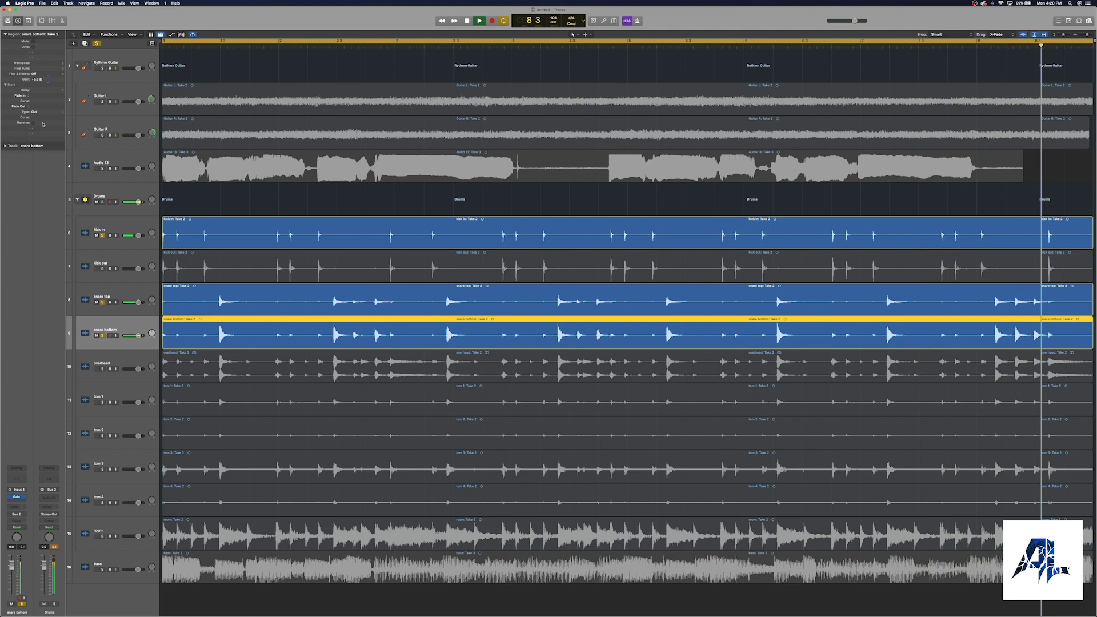
left_click_drag(46, 160, 41, 99)
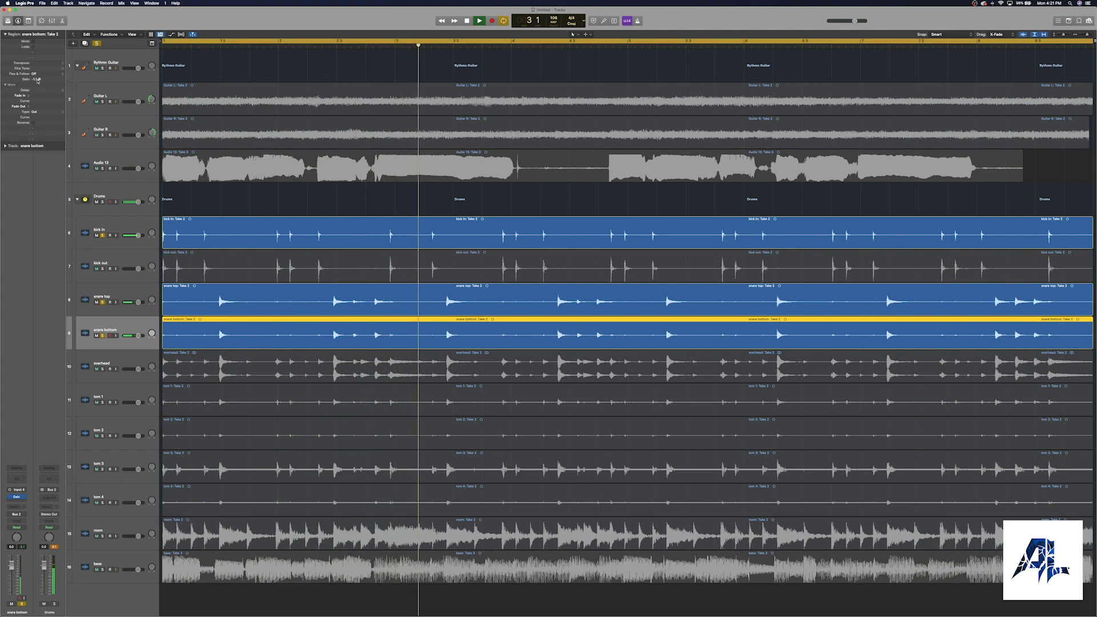
left_click_drag(37, 80, 38, 84)
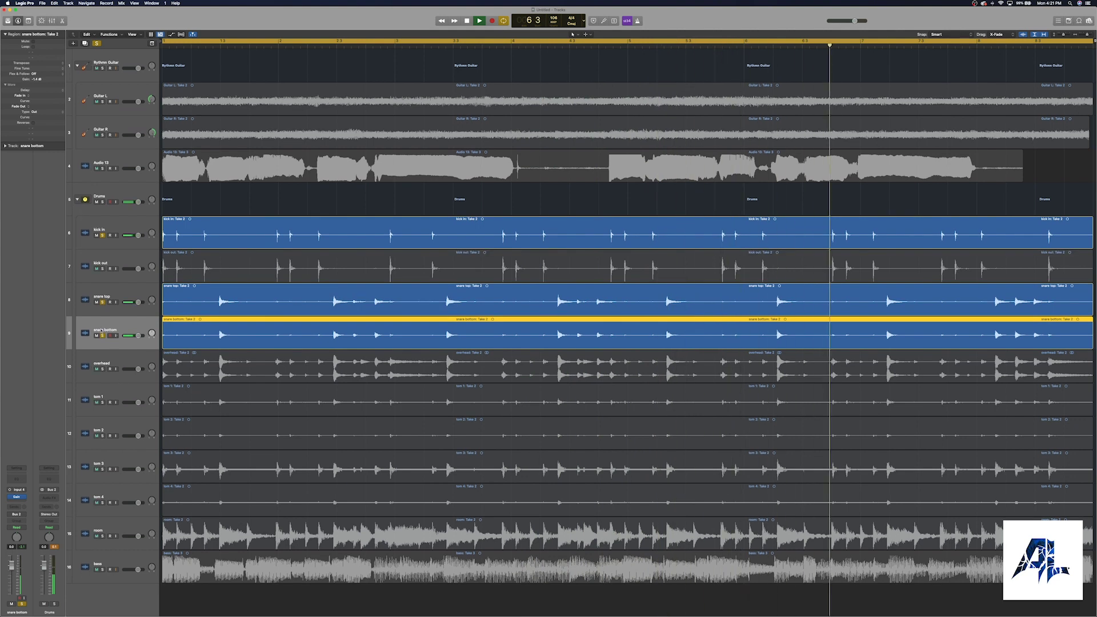
left_click(115, 362)
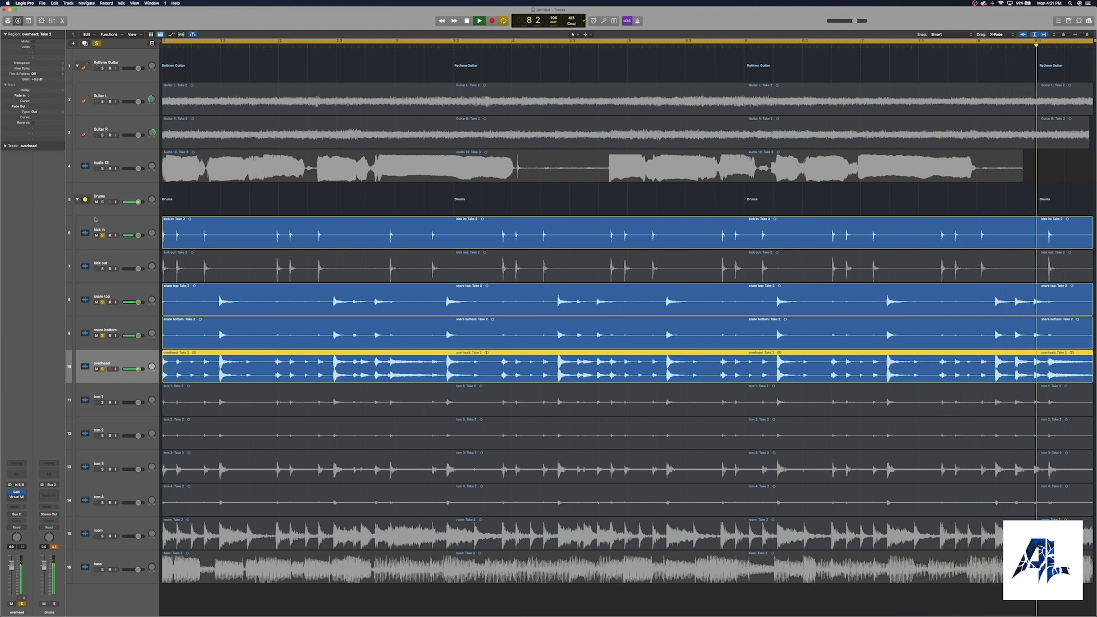
- Lower the overhead region gain, then solo tom 1 and lower its gain to +1.5 dB
left_click_drag(37, 80, 43, 143)
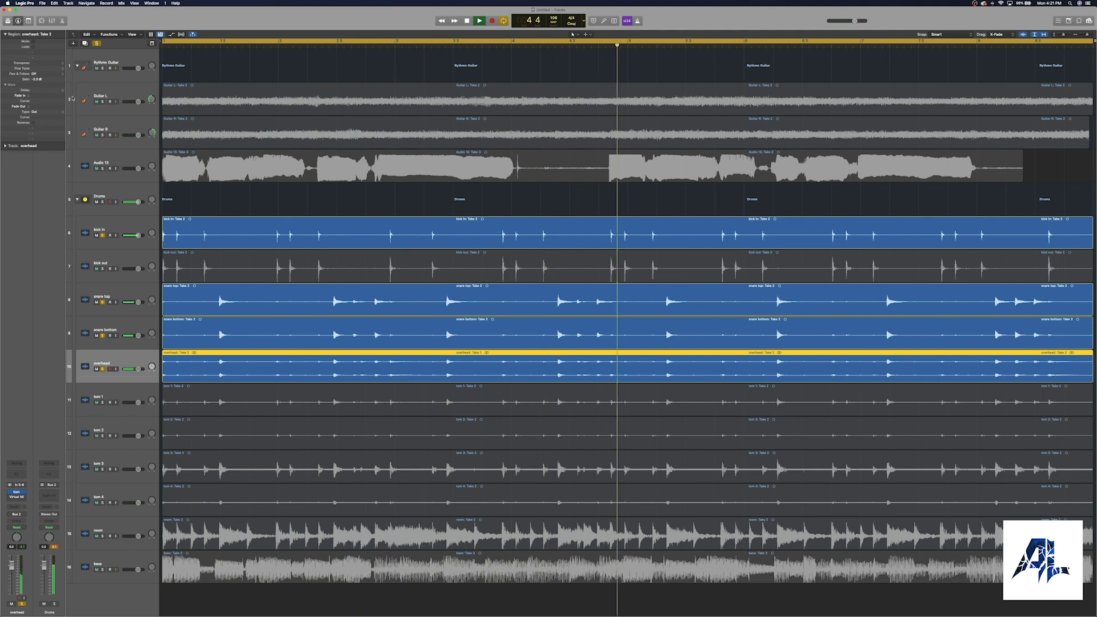
left_click(106, 397)
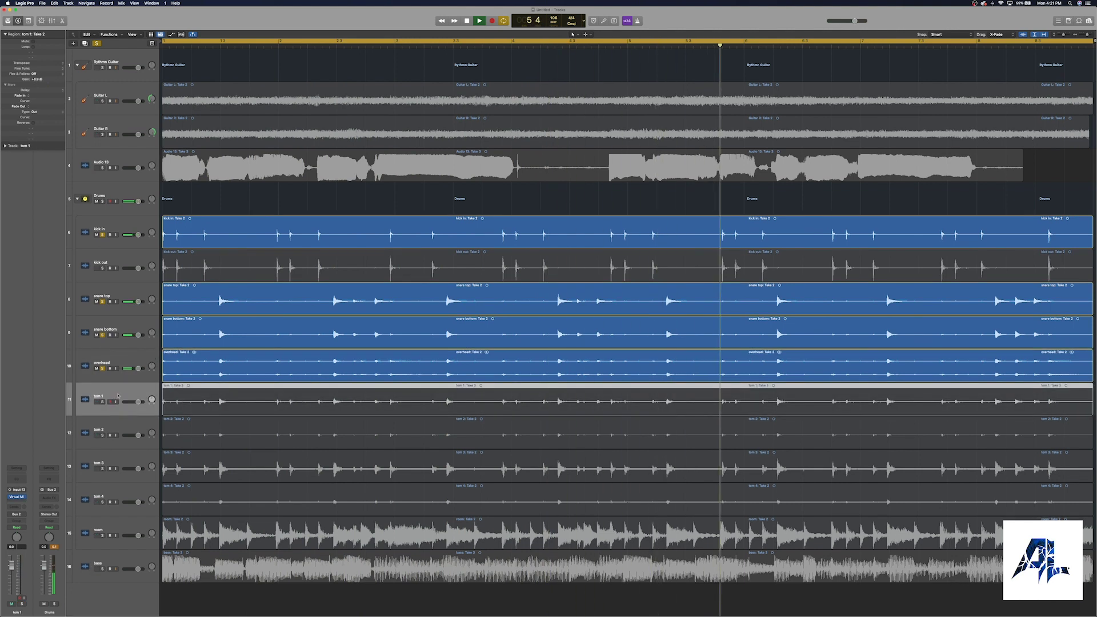
left_click(103, 401)
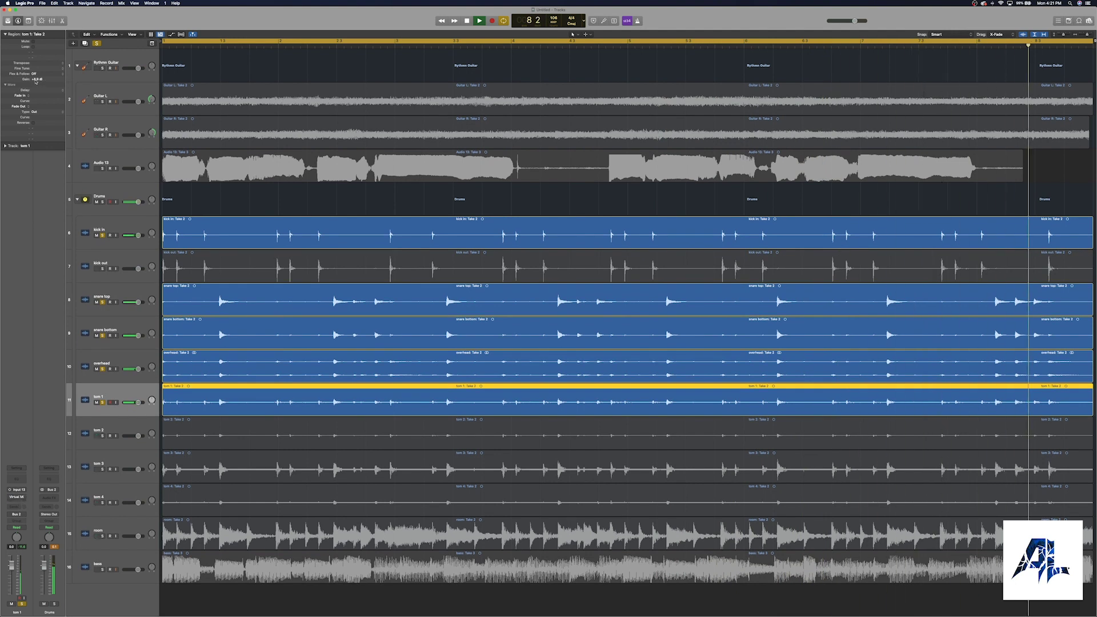
left_click_drag(36, 81, 43, 138)
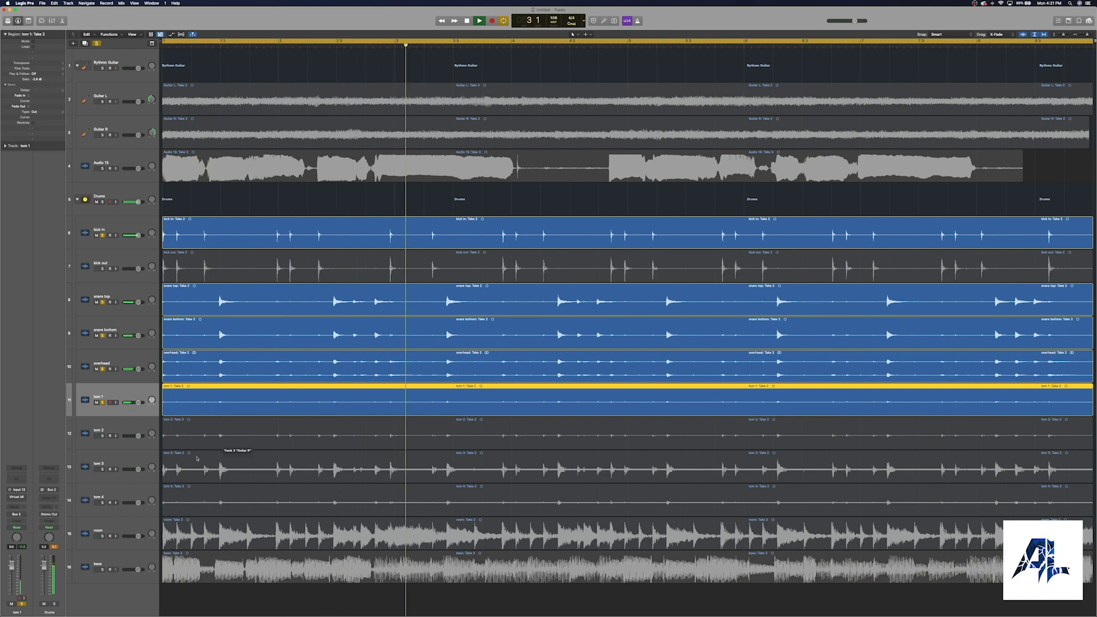
scroll(892, 319, "right", 5)
scroll(892, 319, "left", 4)
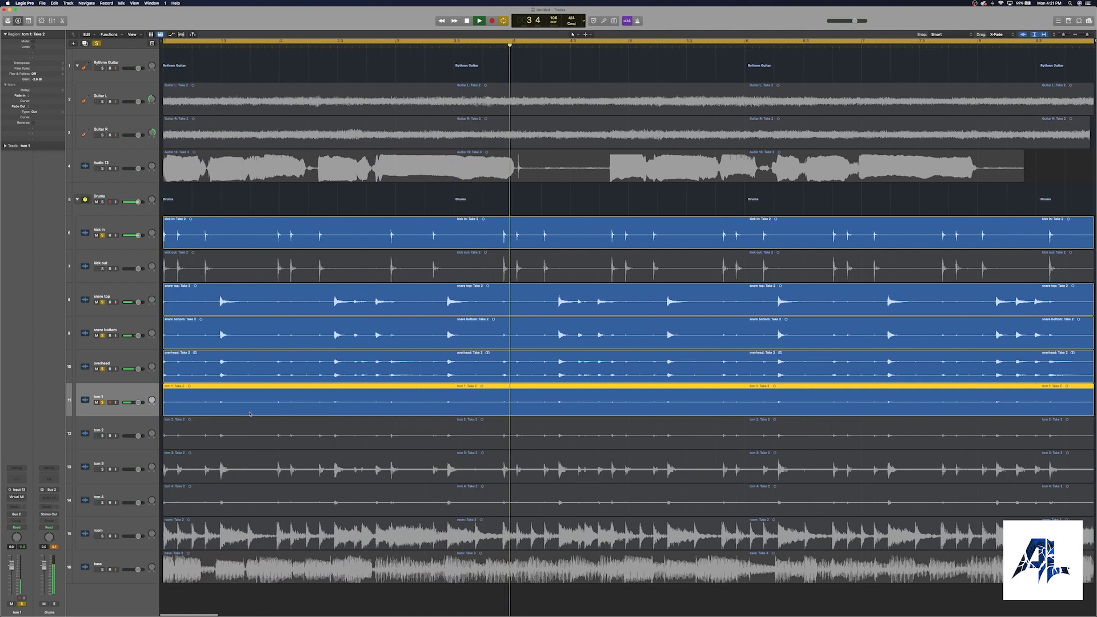
- Toggle mute and solo on tom 2, and select and solo tom 3
left_click(100, 440)
left_click(97, 436)
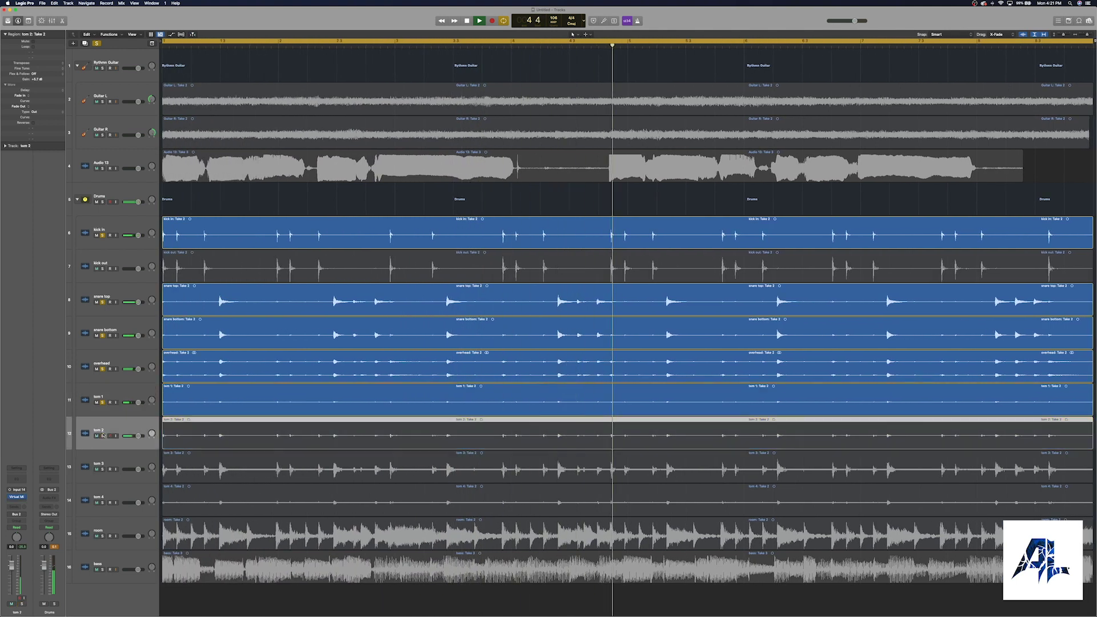
left_click(104, 436)
left_click(104, 437)
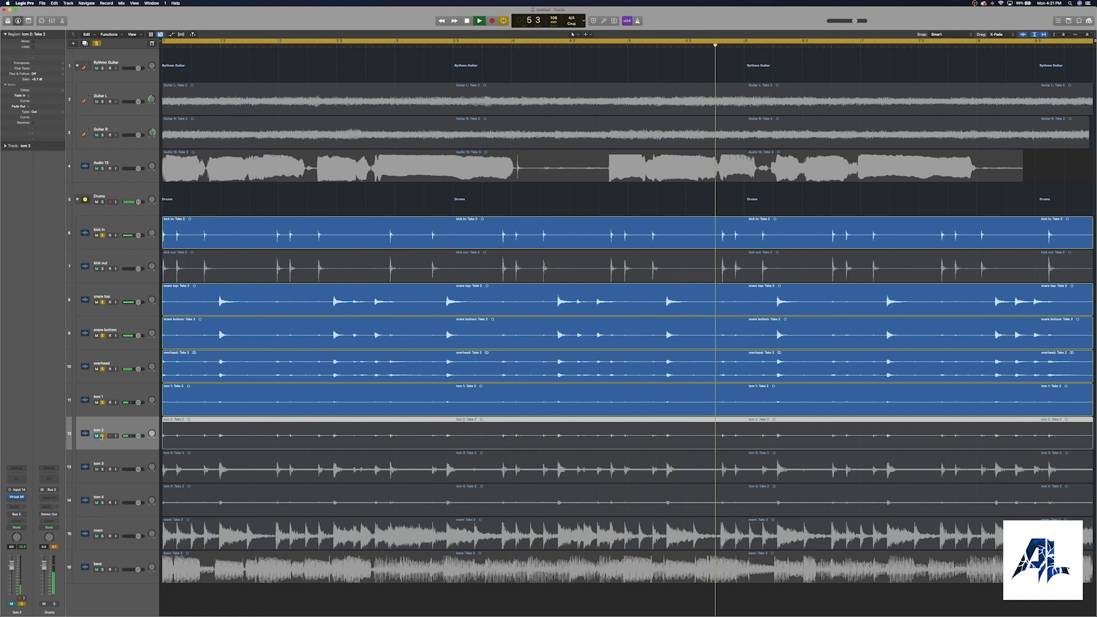
left_click(103, 437)
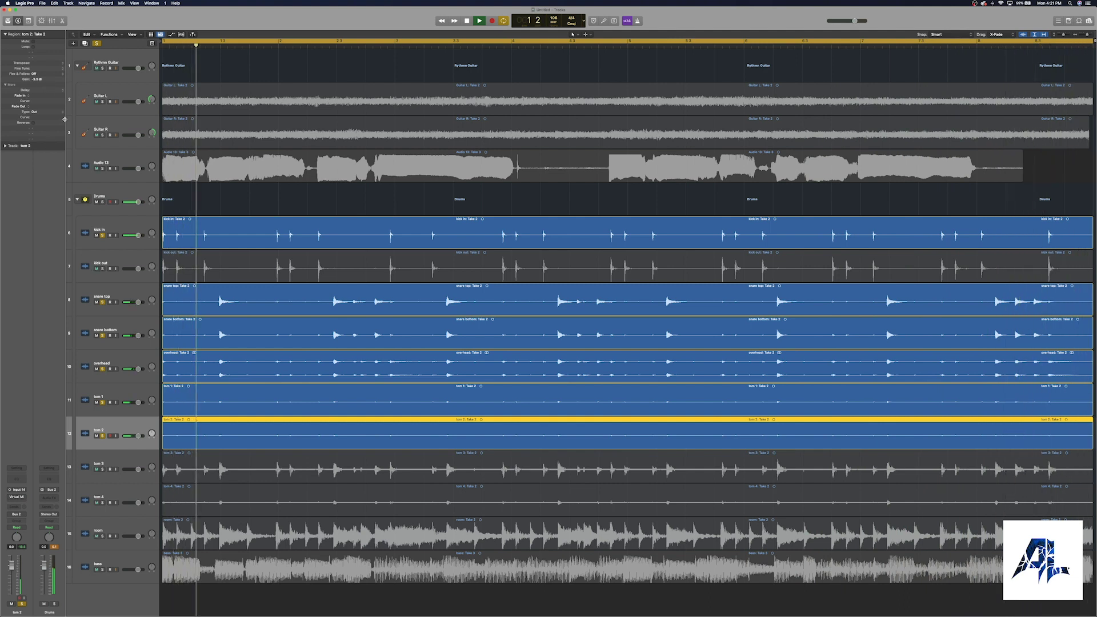
left_click(101, 470)
left_click(102, 436)
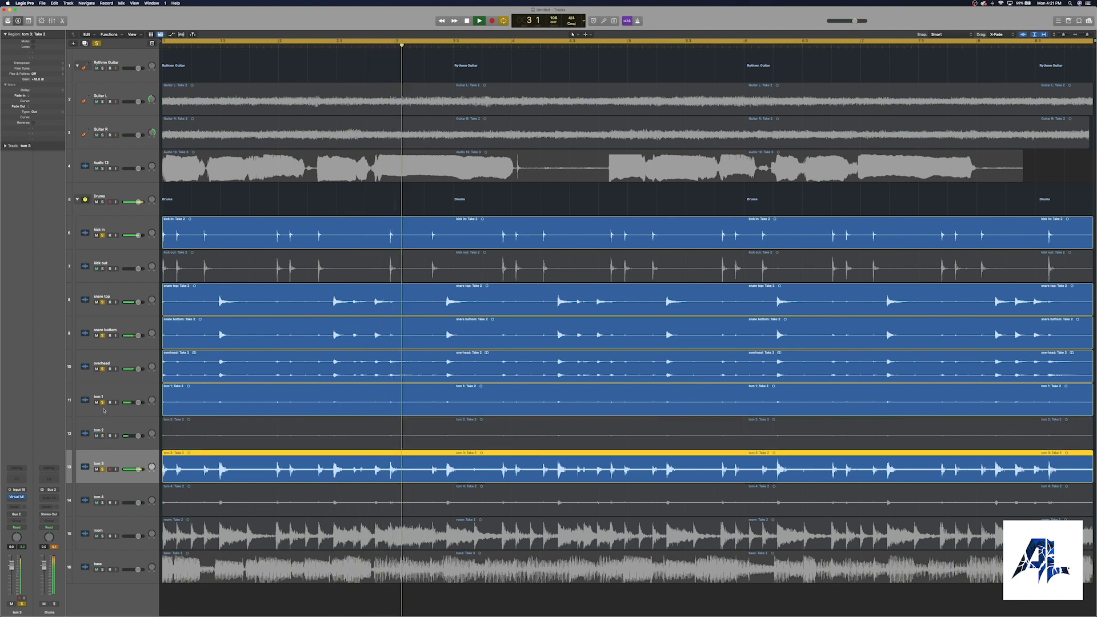
left_click(103, 436)
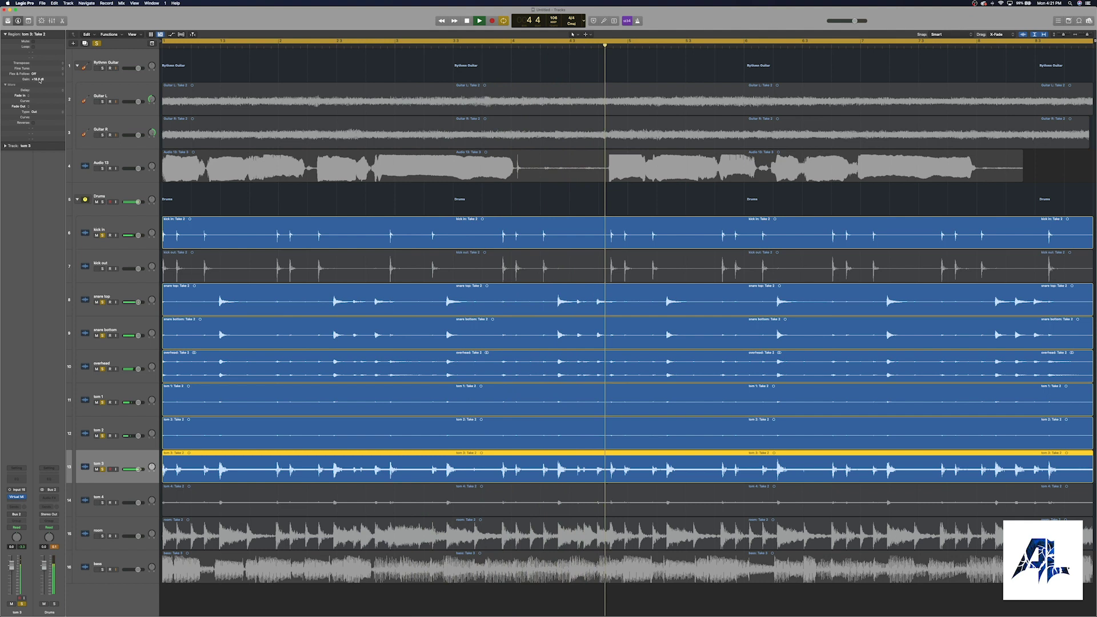
- Pull the tom 3 region gain down in several drags, then mute toms 1–3
left_click_drag(39, 80, 54, 179)
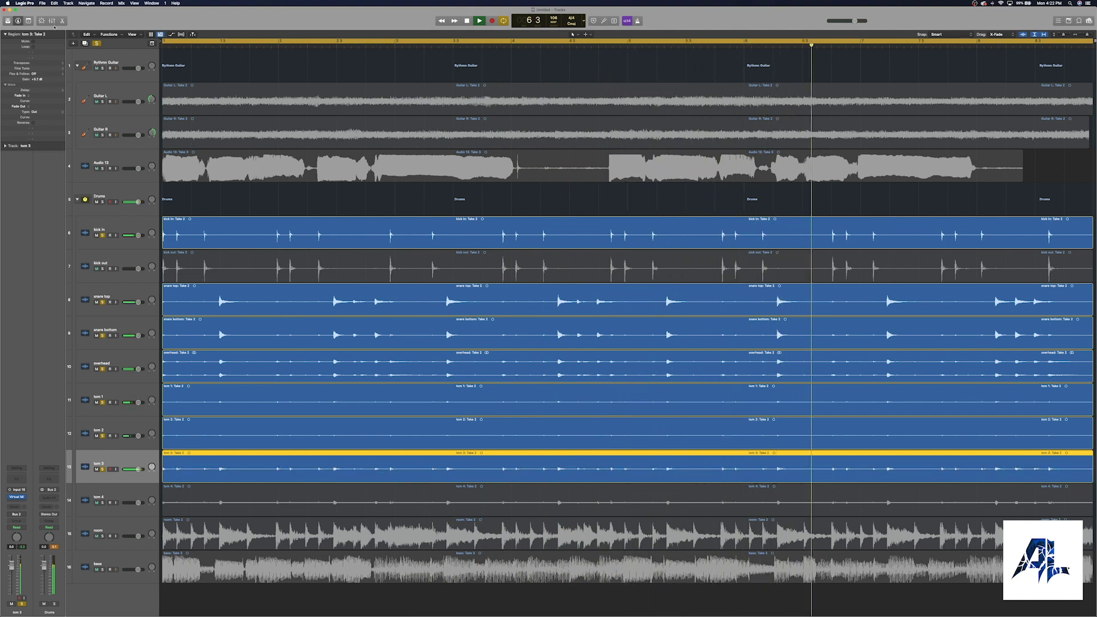
left_click_drag(55, 26, 42, 123)
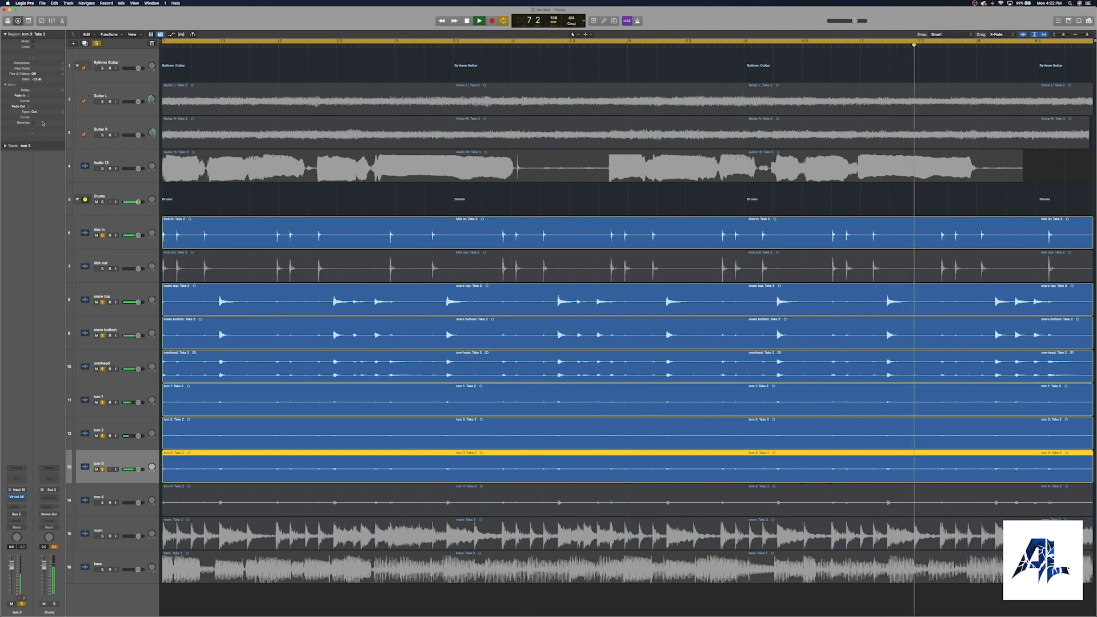
left_click_drag(37, 79, 44, 96)
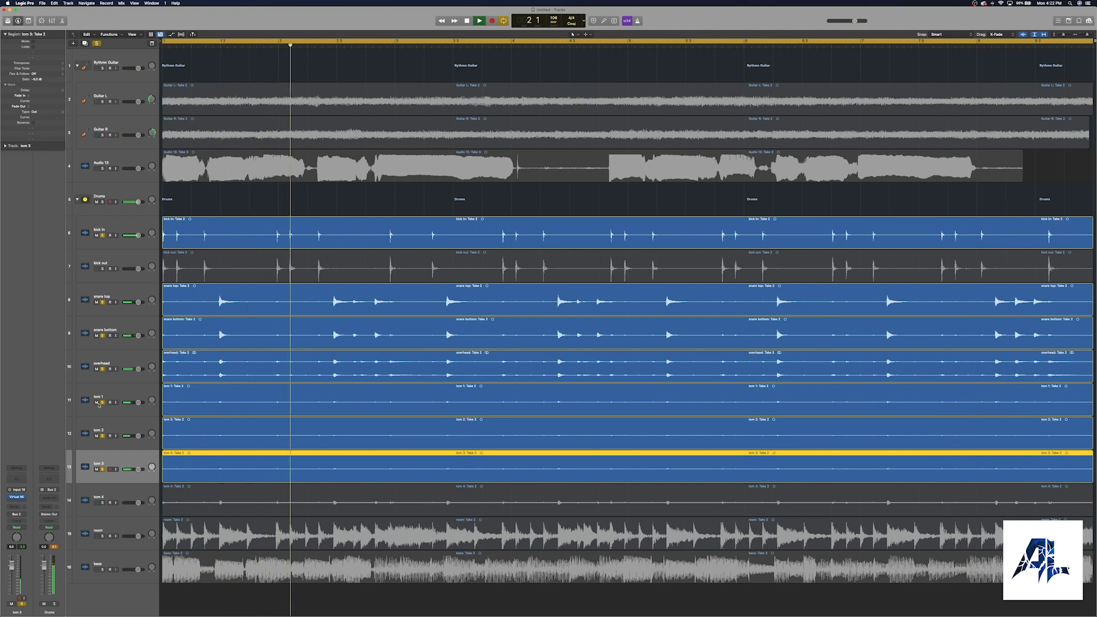
left_click_drag(98, 406, 98, 477)
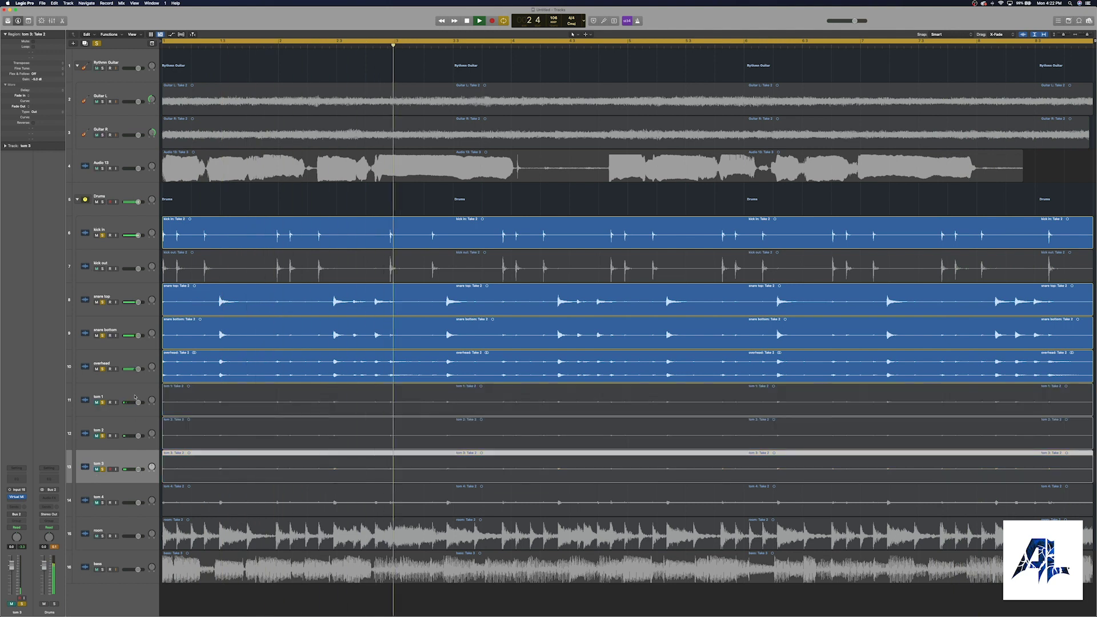
- Solo the room track and bring its region gain from +12.4 dB down to about -3.4 dB
left_click(99, 535)
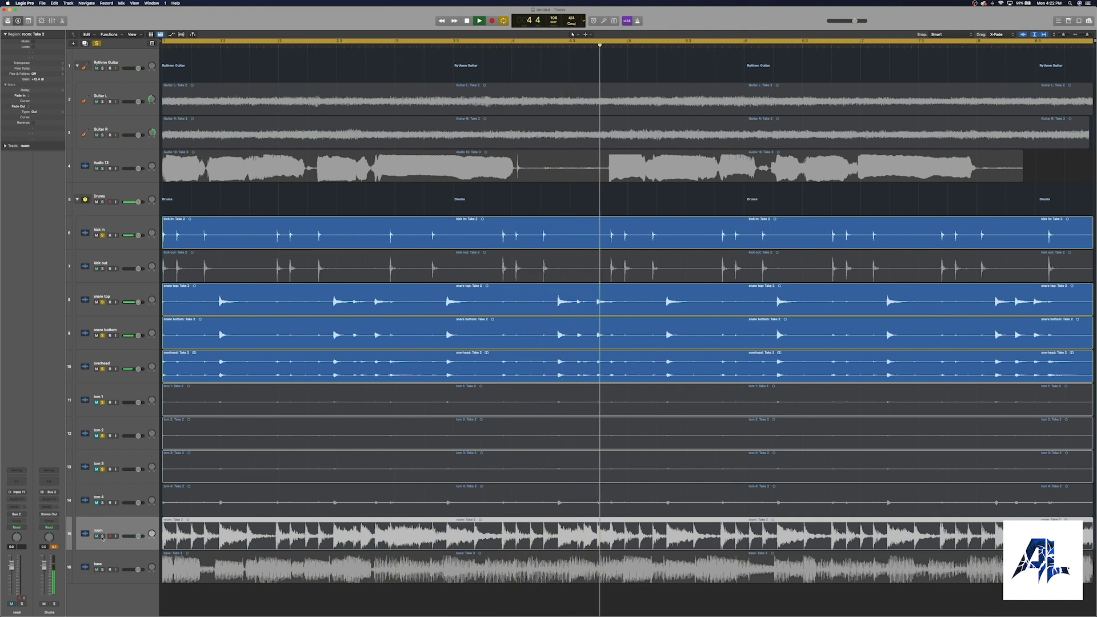
left_click(102, 536)
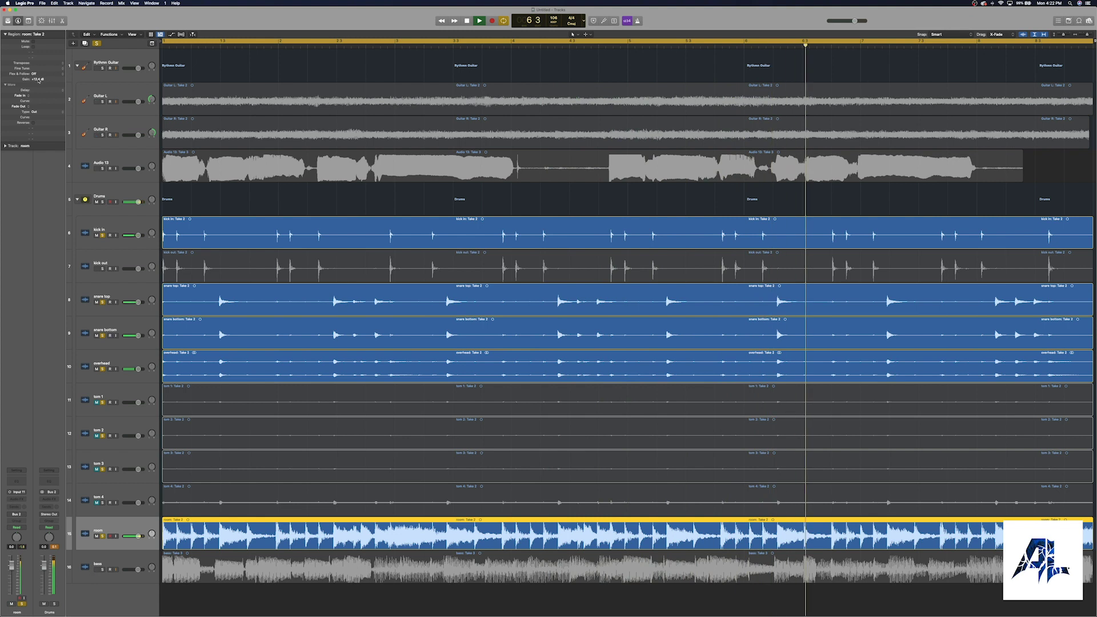
left_click_drag(39, 80, 41, 163)
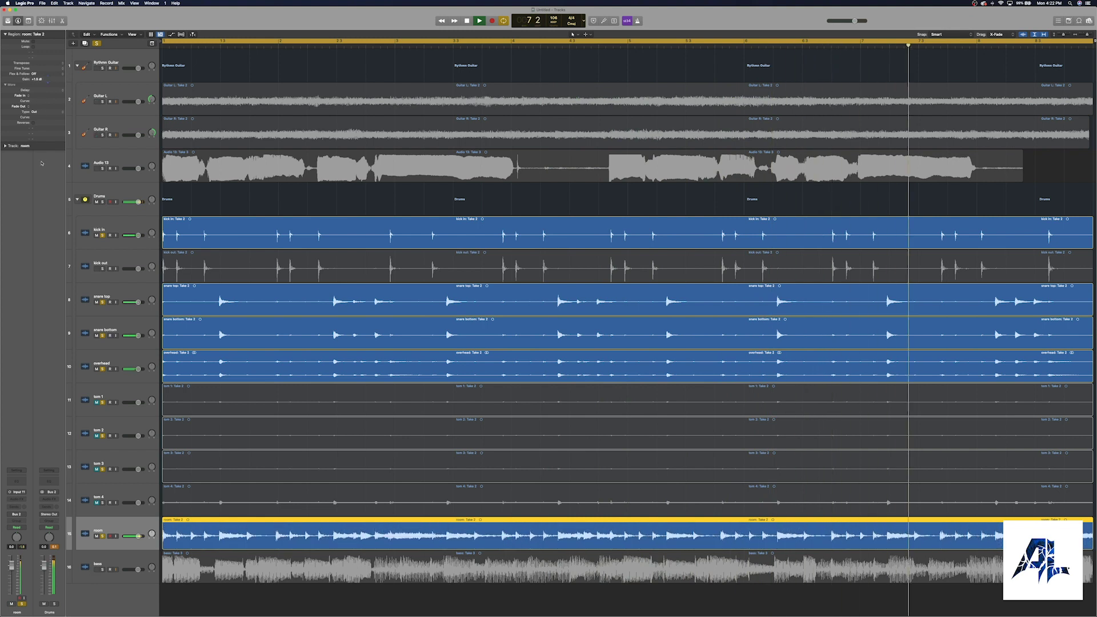
left_click_drag(32, 78, 44, 96)
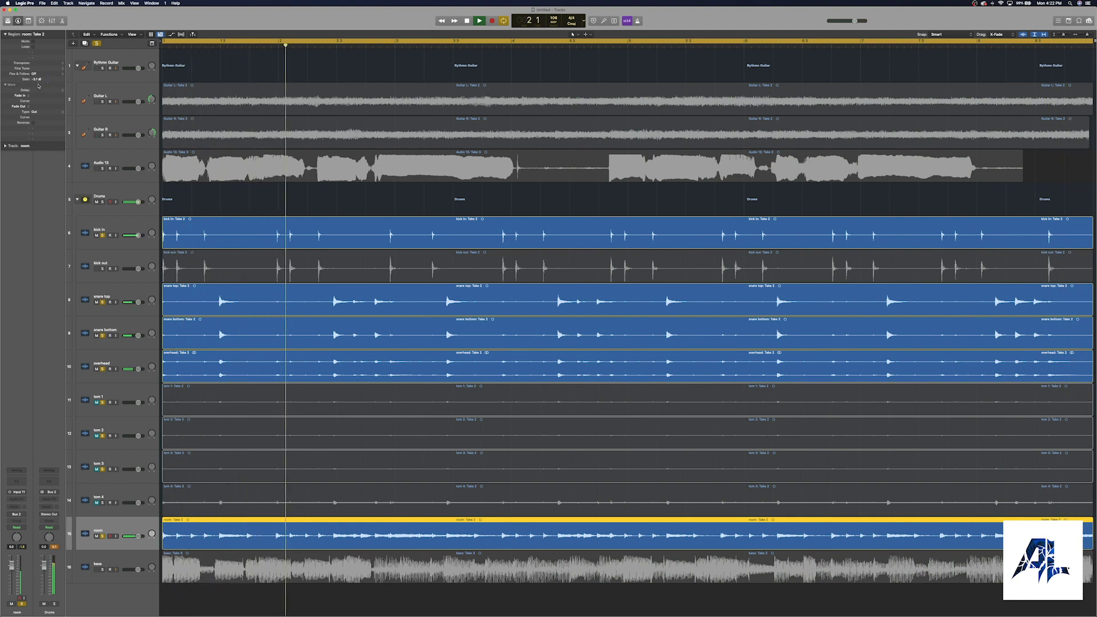
left_click_drag(38, 85, 38, 89)
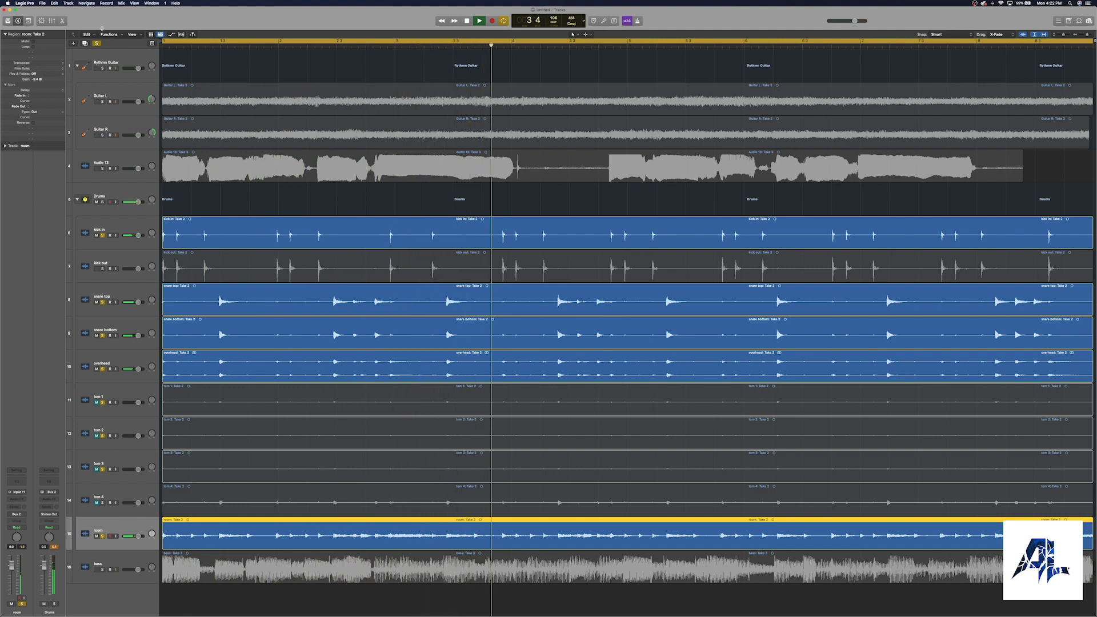
- Select and solo the kick out track, then lower its region gain
left_click(81, 273)
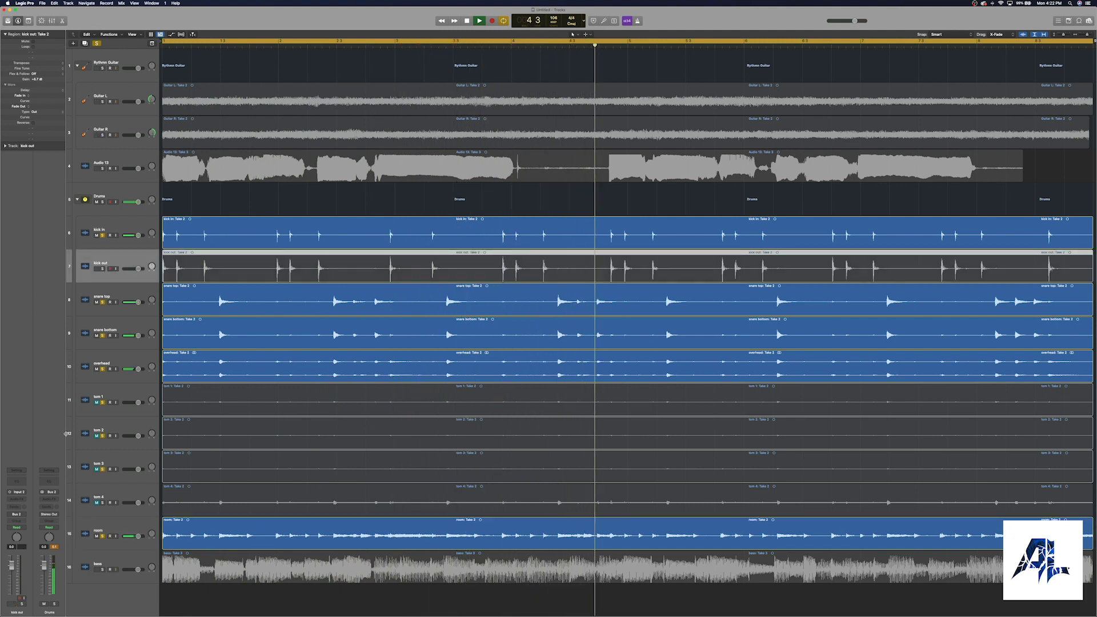
left_click(103, 269)
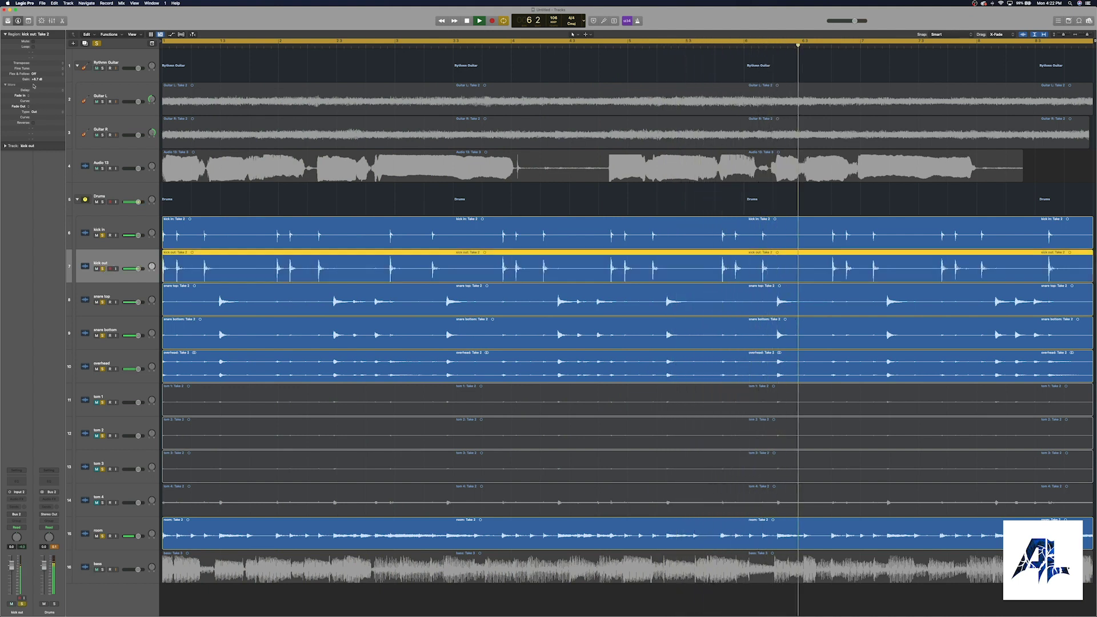
left_click_drag(34, 85, 46, 132)
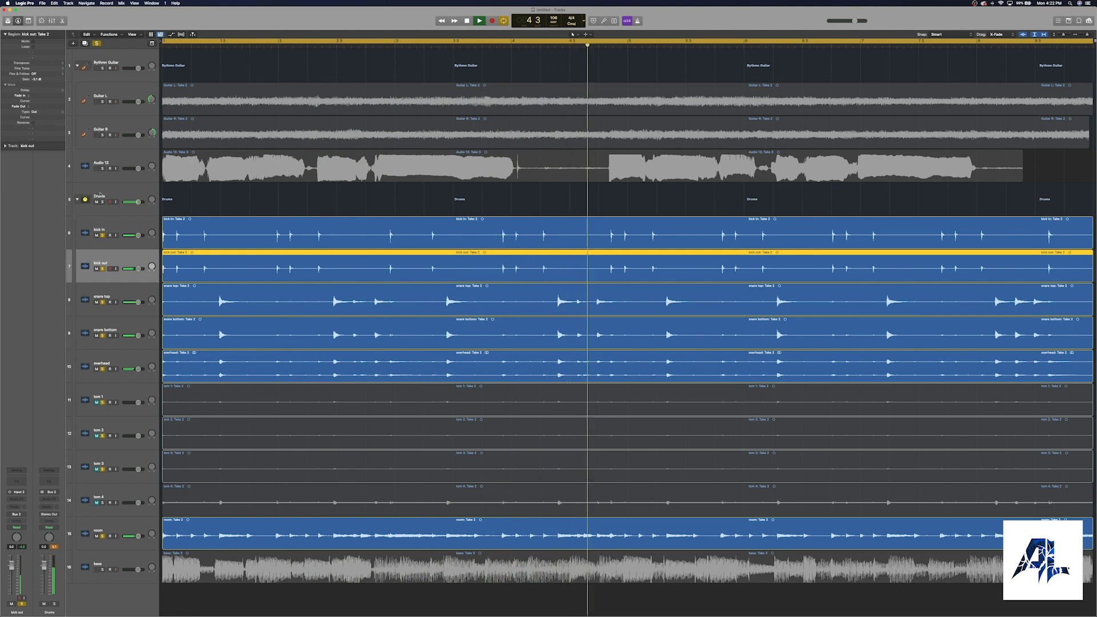
- Stop playback and solo the Audio 13 track
left_click(109, 171)
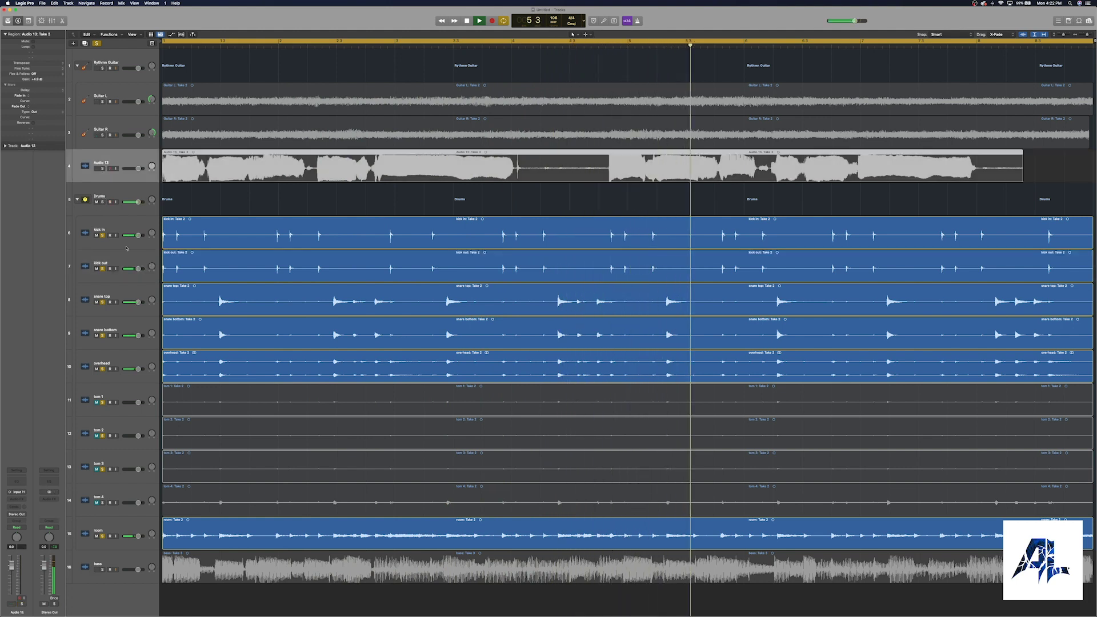
key("space")
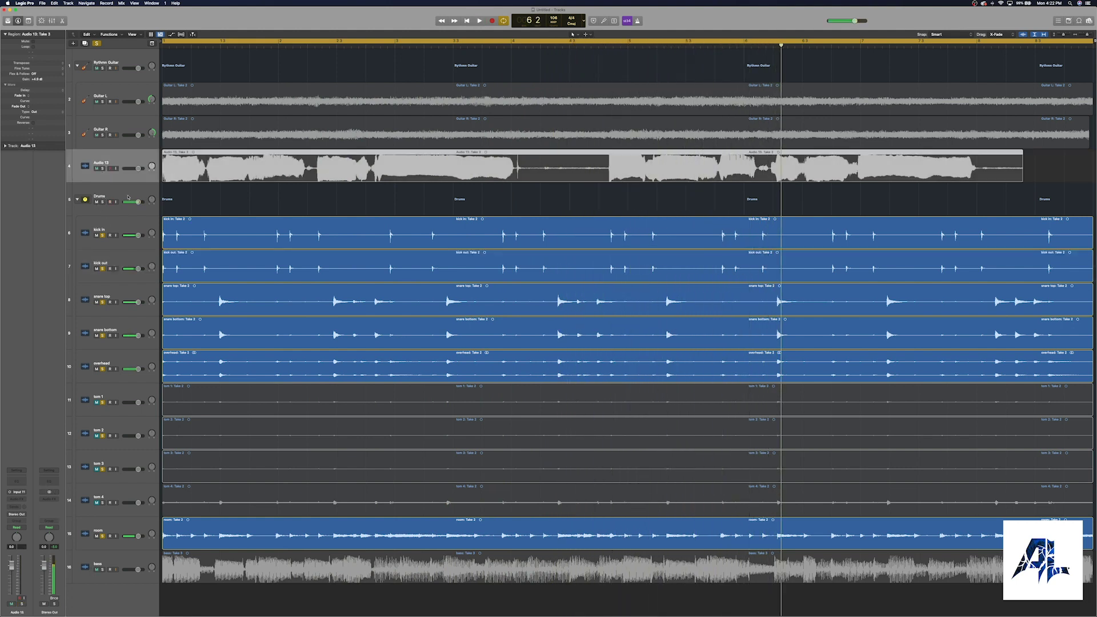
left_click(103, 169)
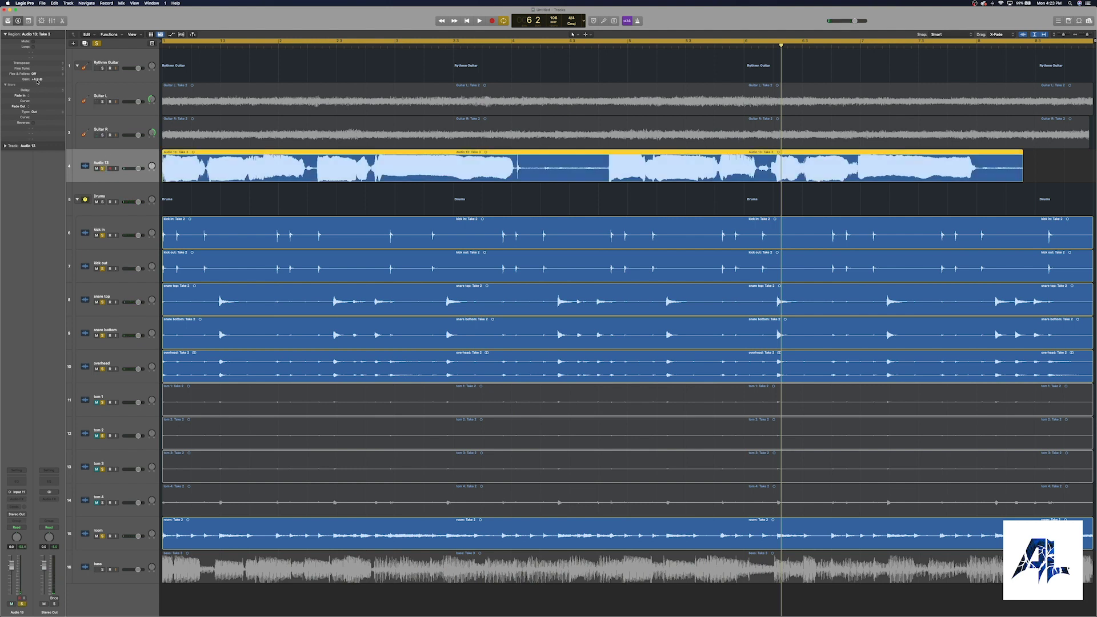
- Play from the start and lower the Audio 13 region gain to -3.9 dB
key("Return")
key("space")
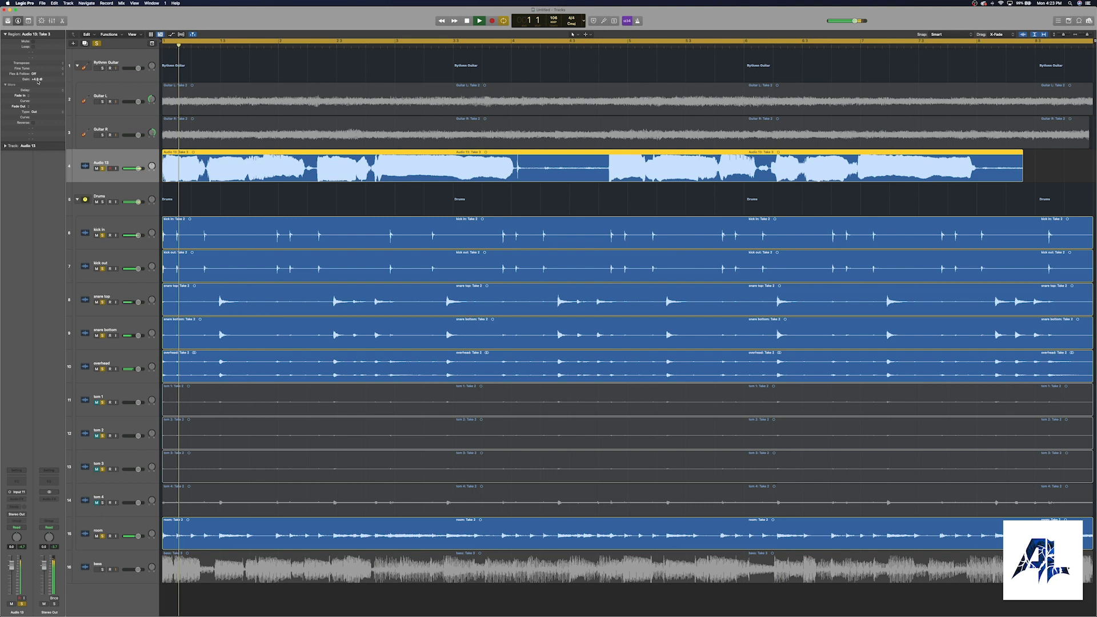
left_click_drag(37, 79, 38, 92)
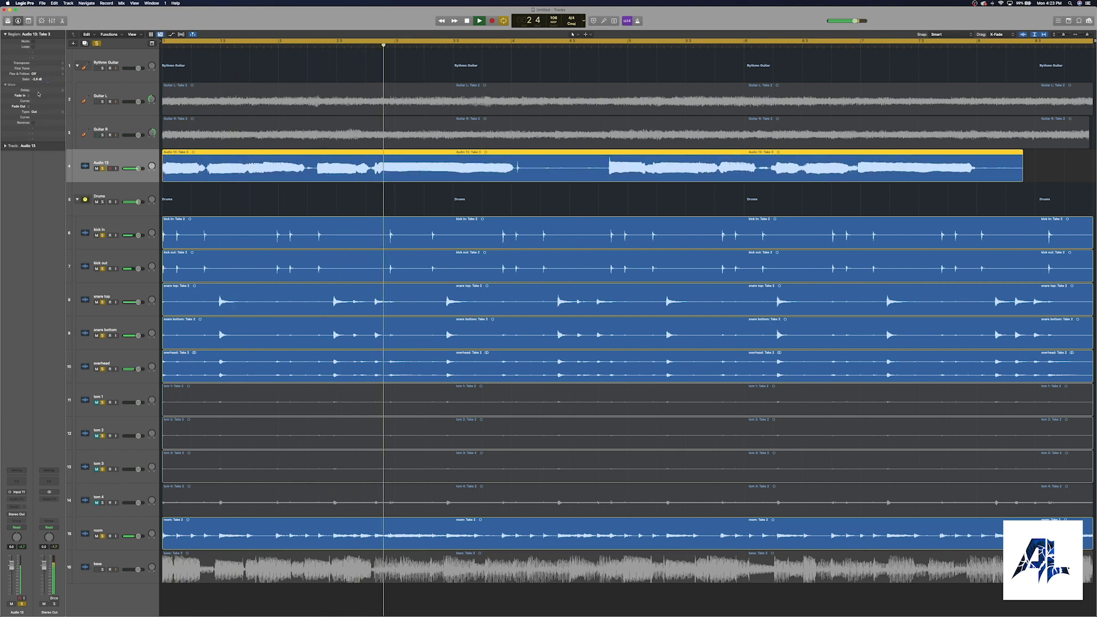
left_click_drag(38, 75, 35, 84)
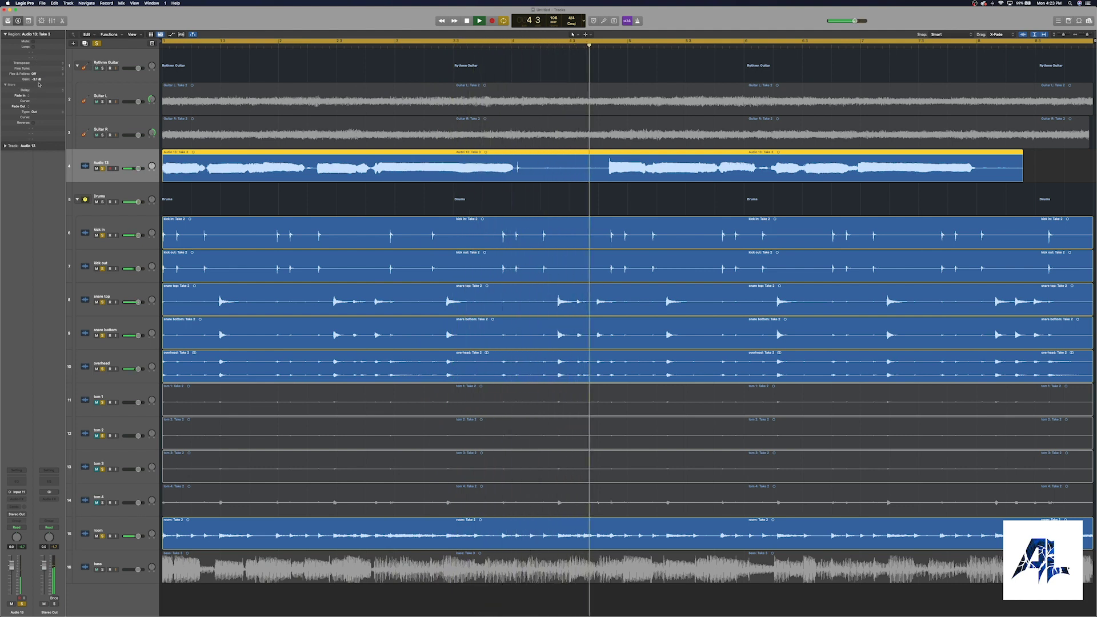
left_click_drag(38, 80, 43, 82)
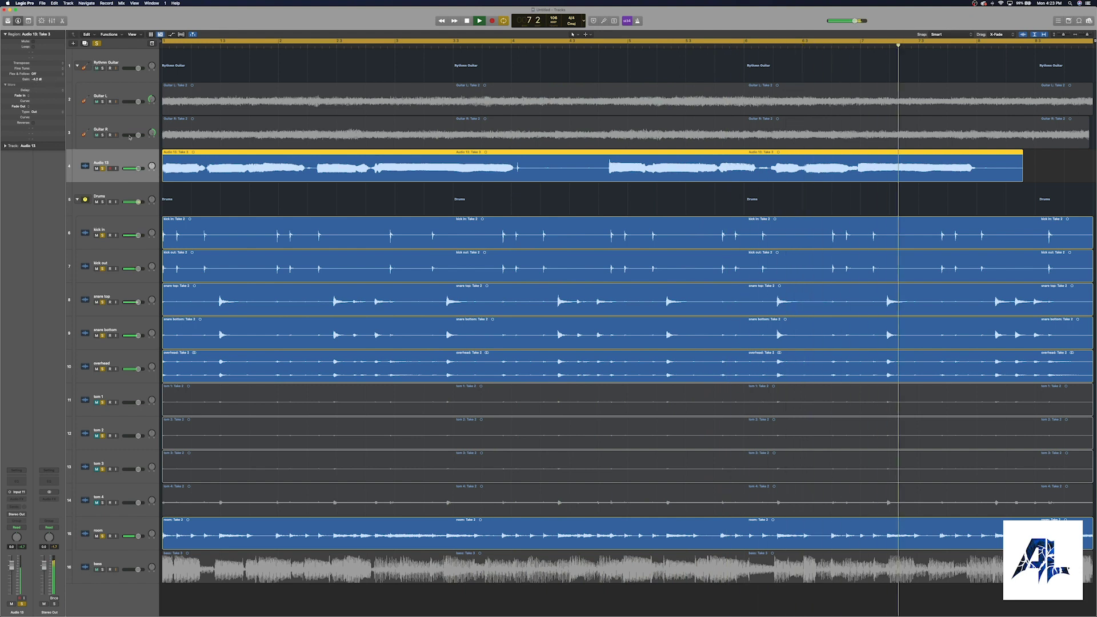
key("space")
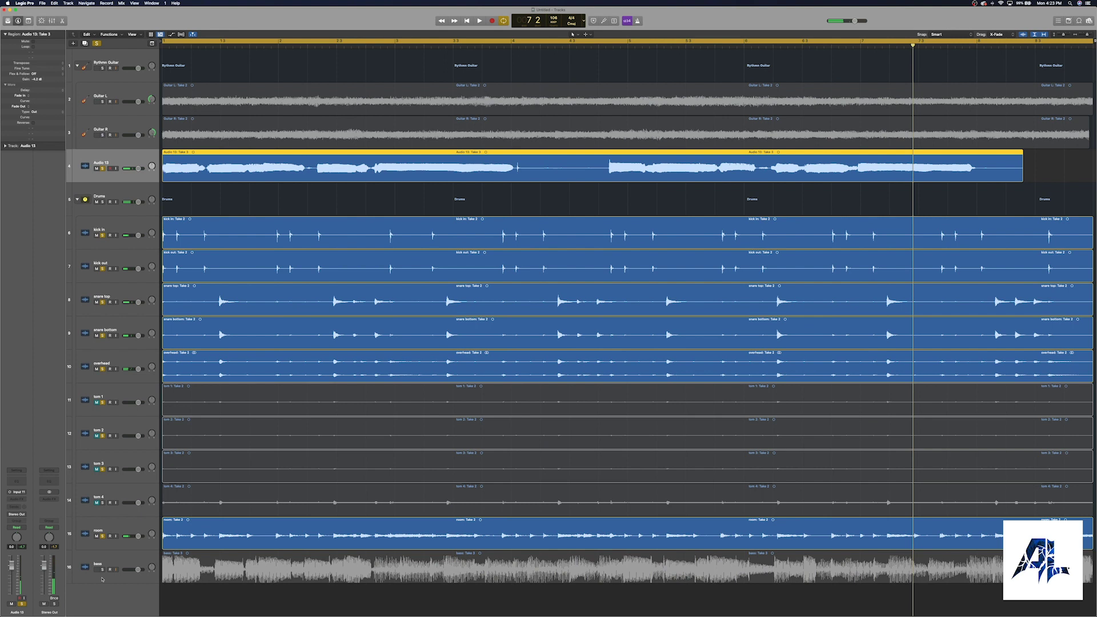
- Lower the bass region gain from +6.0 dB to -1.3 dB while the soloed bass plays
left_click(105, 571)
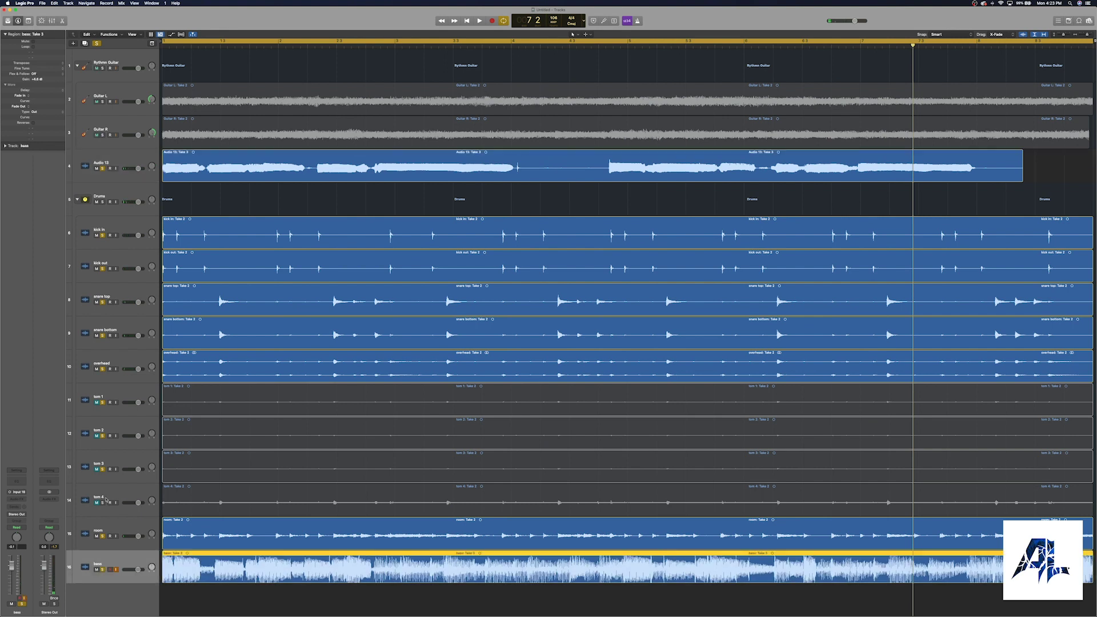
left_click_drag(40, 81, 40, 109)
key("space")
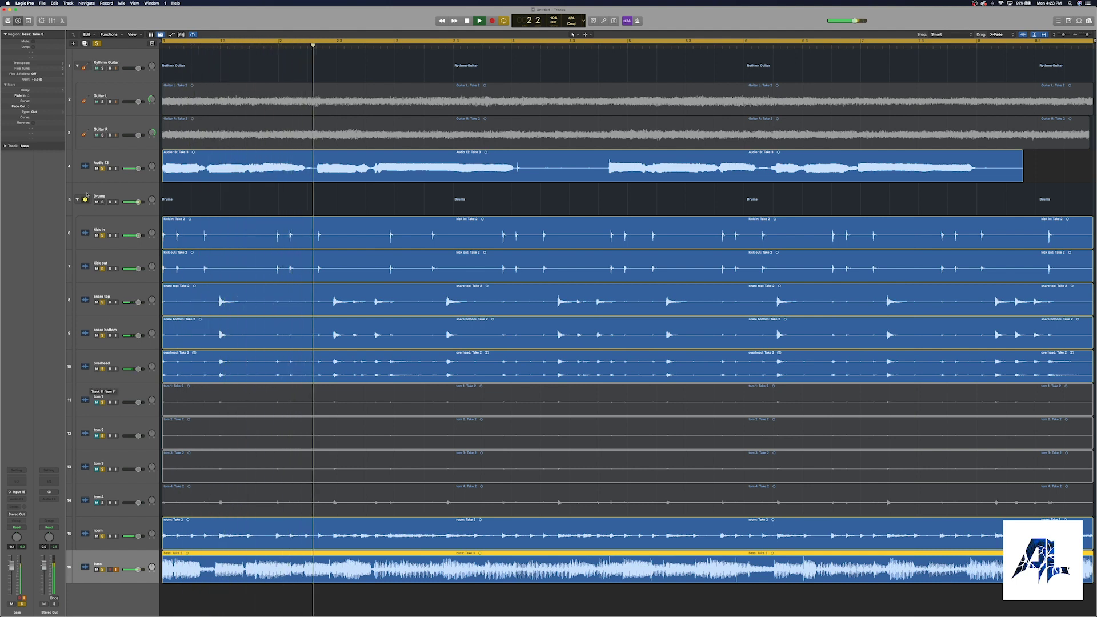
left_click(38, 79, "alt")
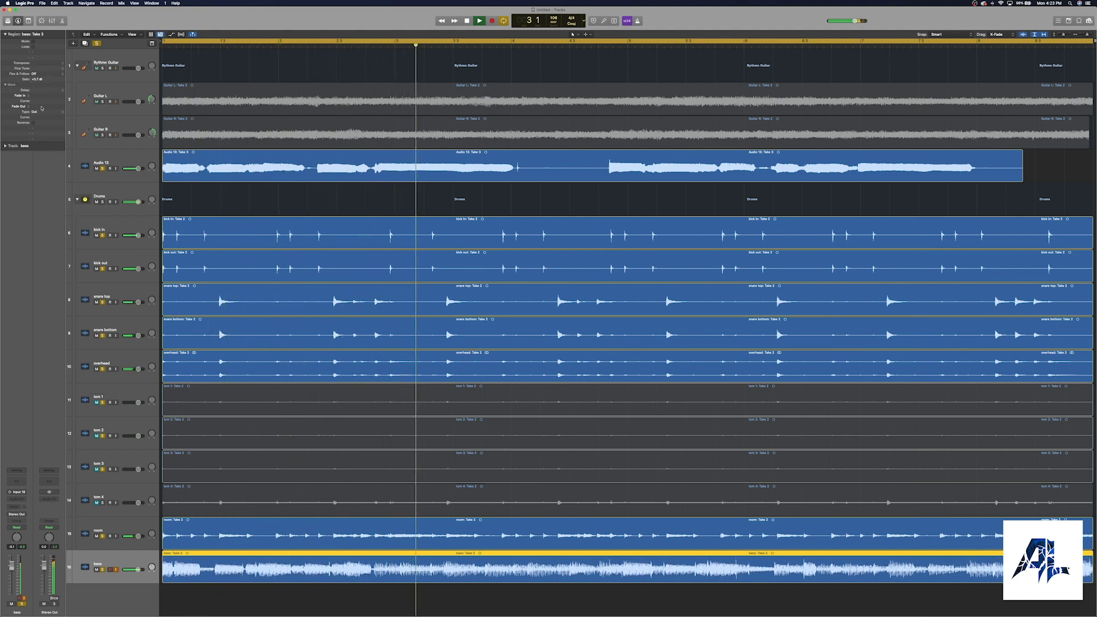
left_click_drag(37, 79, 35, 88)
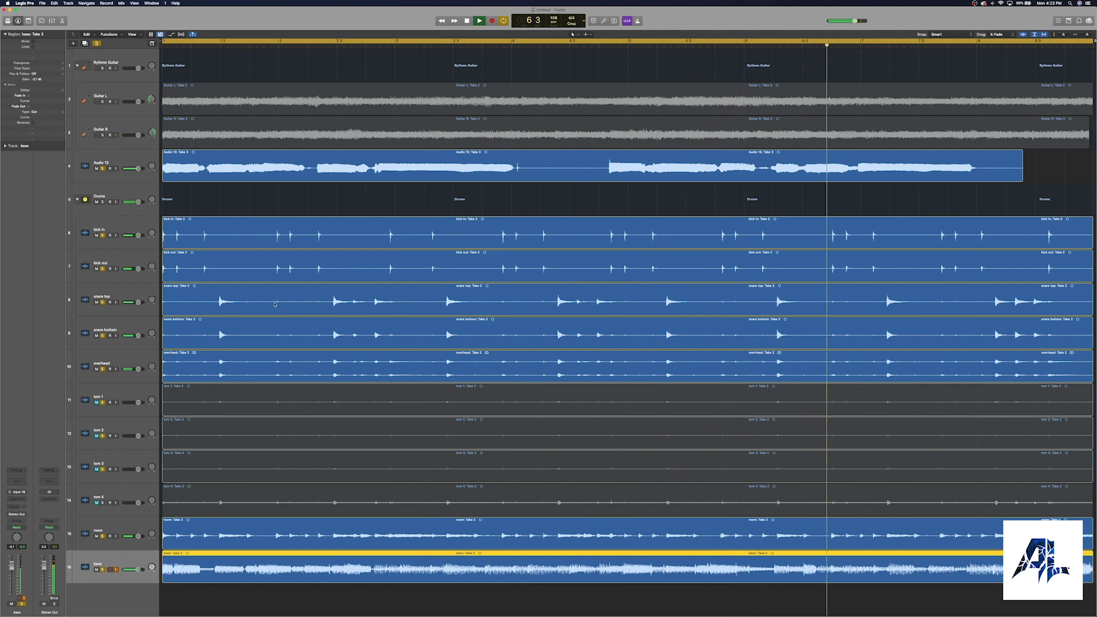
key("space")
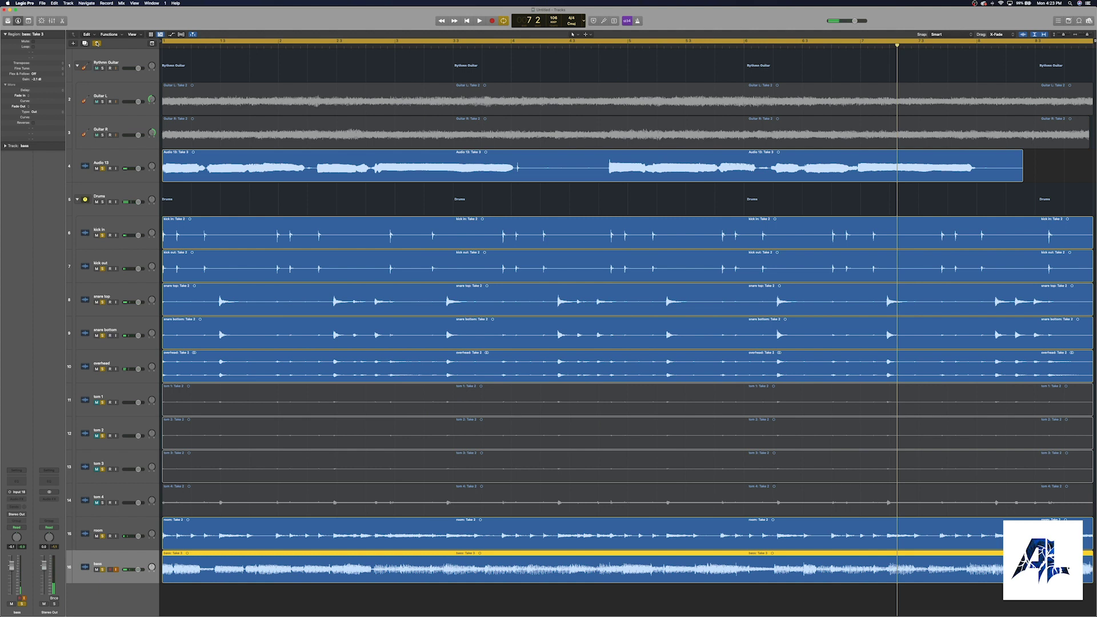
- Clear all solos and play the full band mix from the start, then stop
left_click(98, 44)
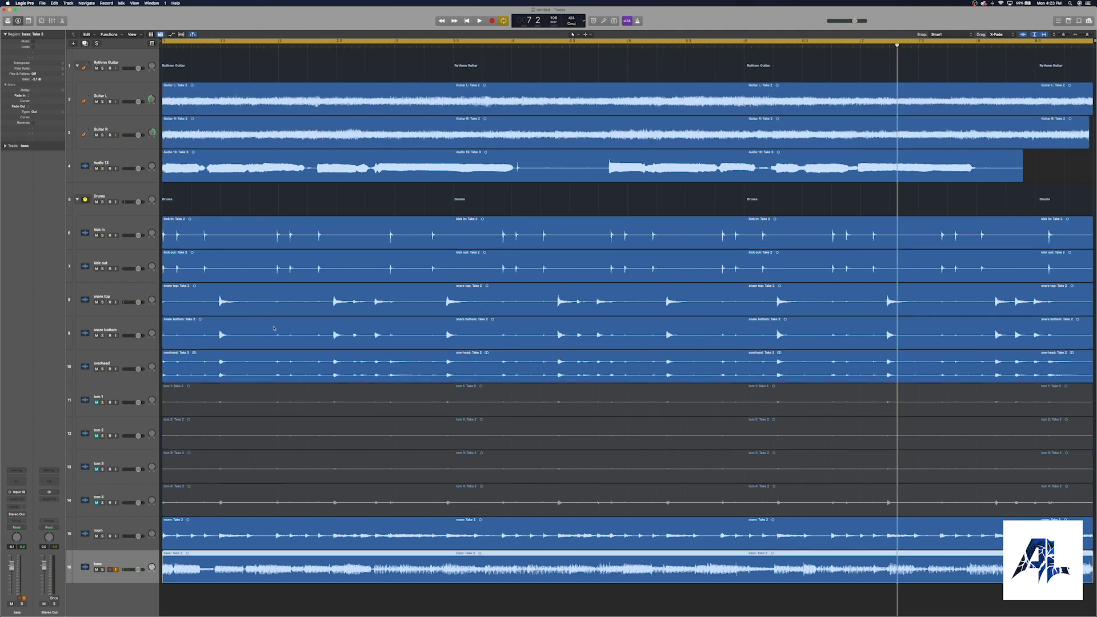
key("Return")
key("space")
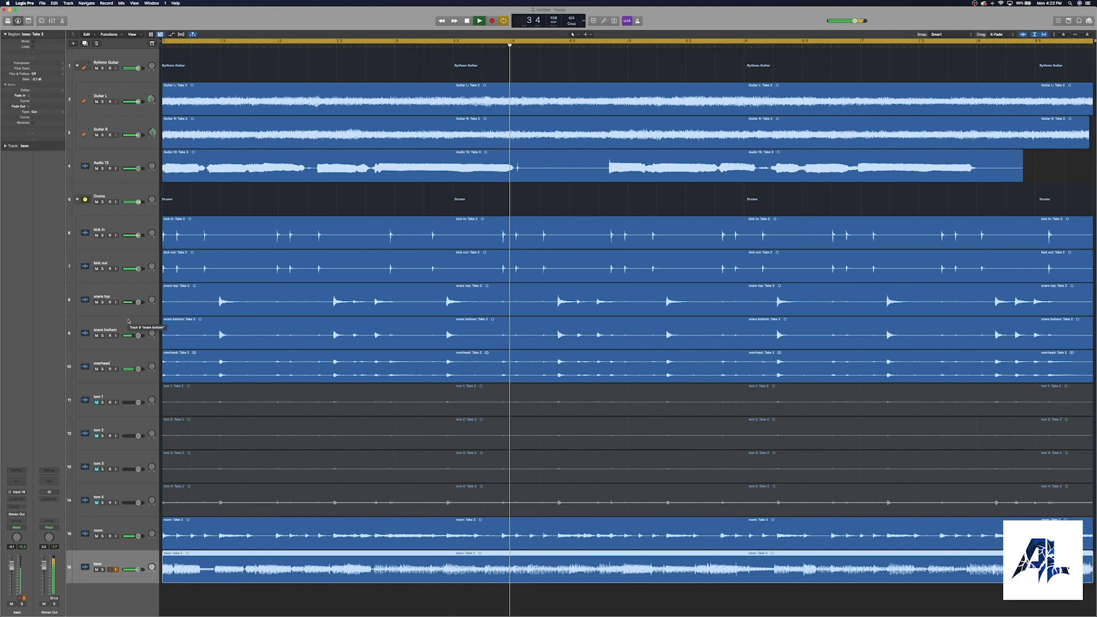
key("space")
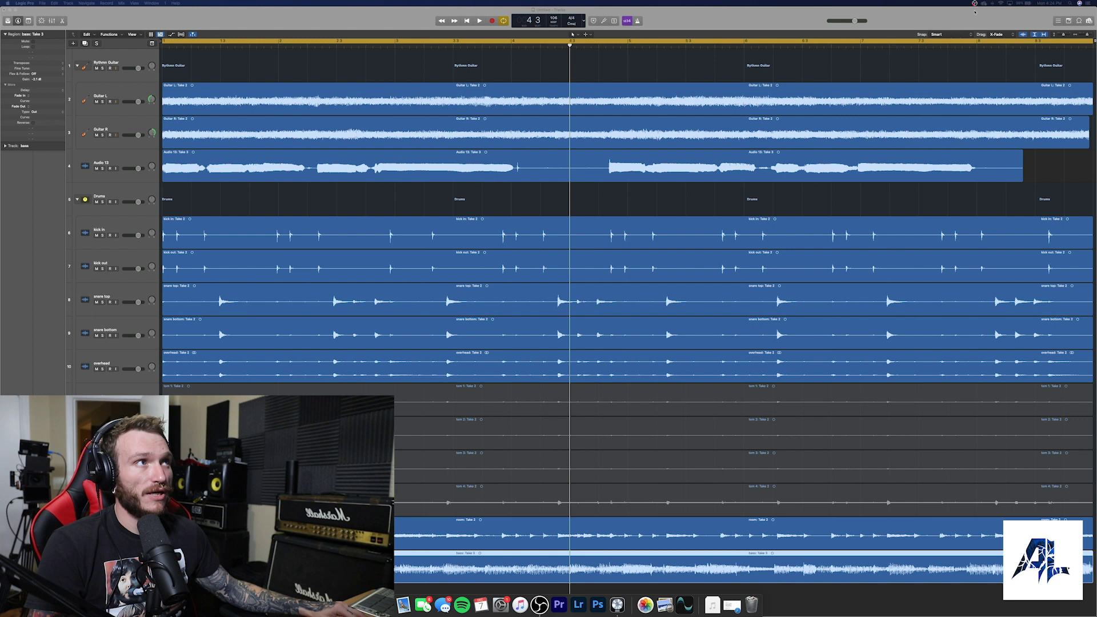
left_click(1024, 35)
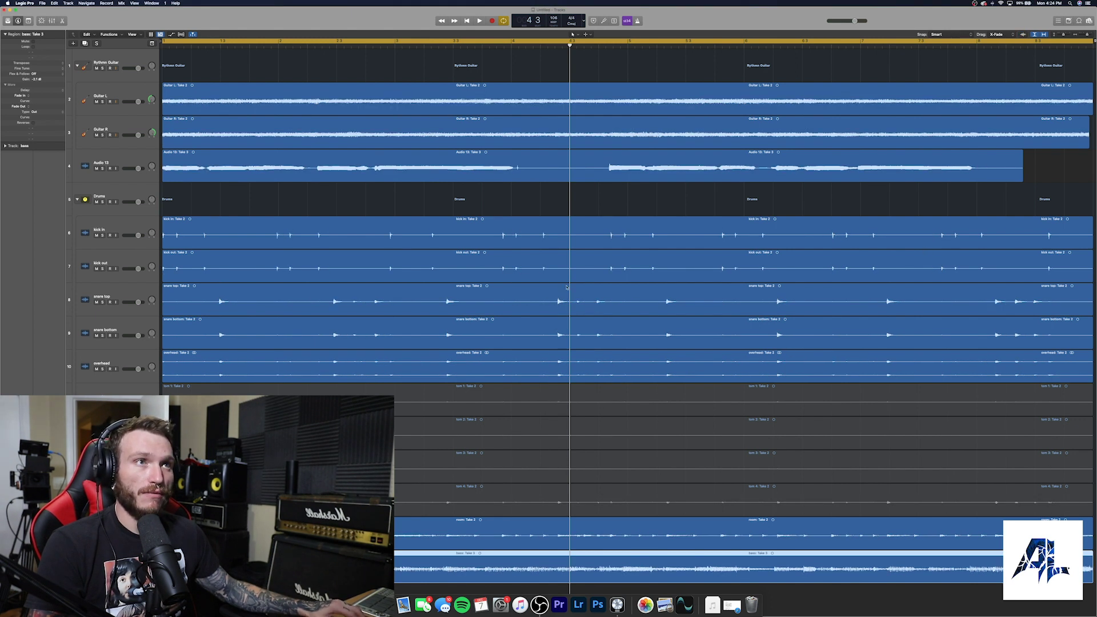
left_click(1023, 34)
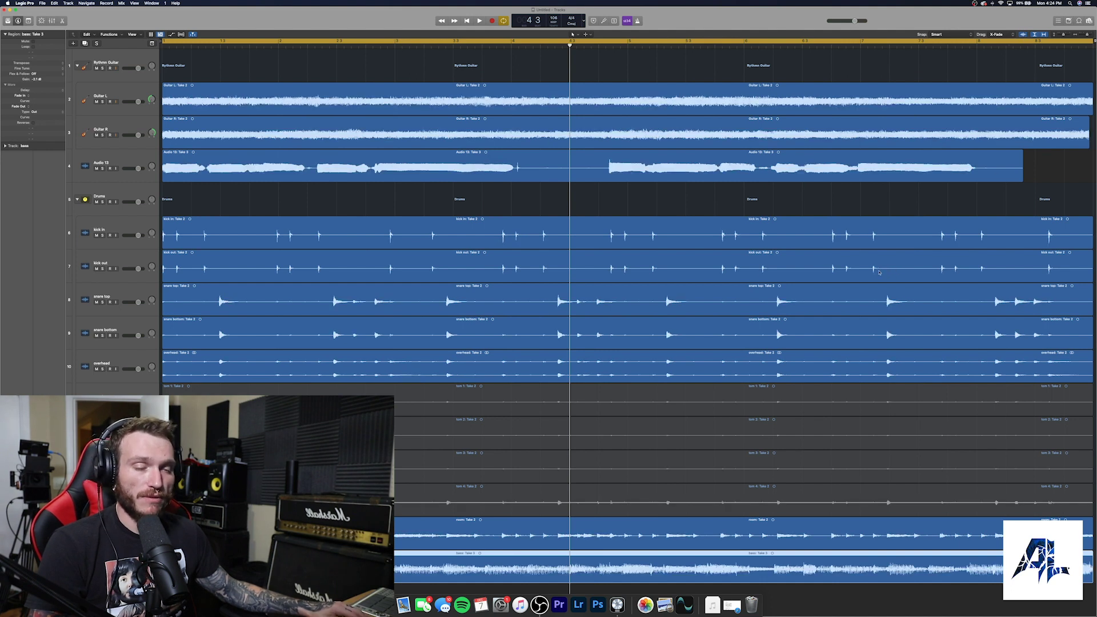
key("Return")
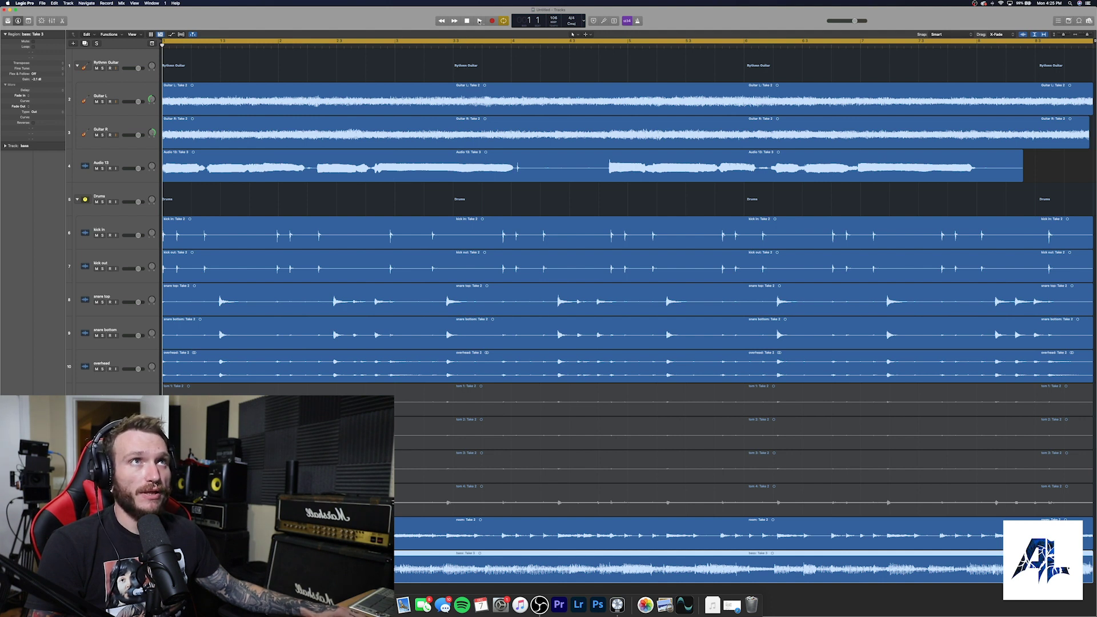
- During playback, lower Rythmn Guitar to -2.8 dB, snare bottom to -5.6 dB, and kick out slightly
left_click(479, 20)
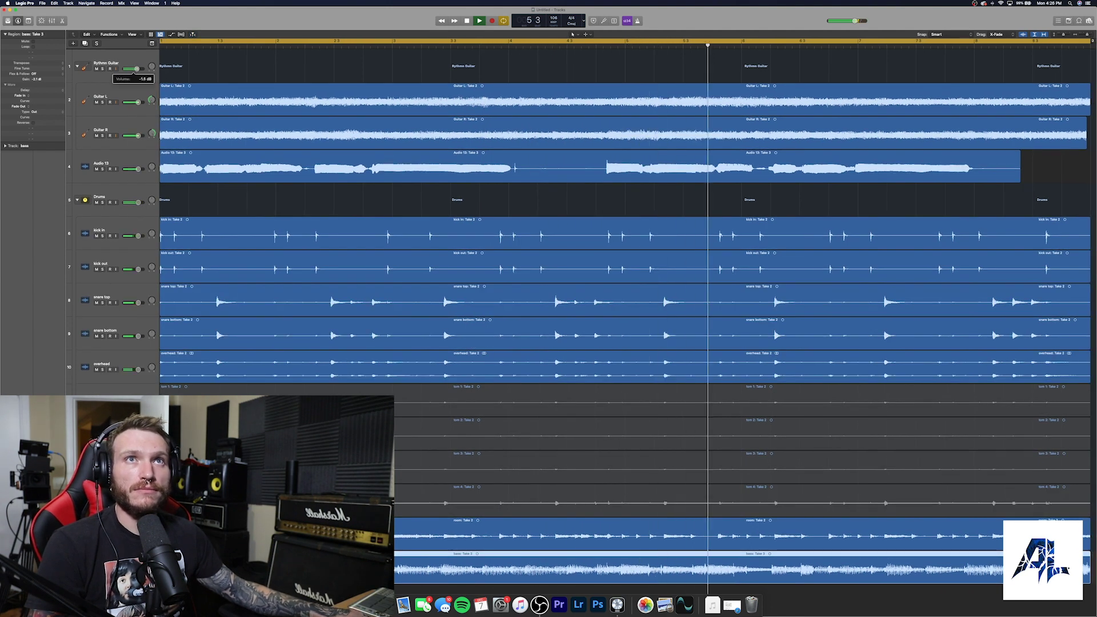
left_click_drag(137, 69, 131, 79)
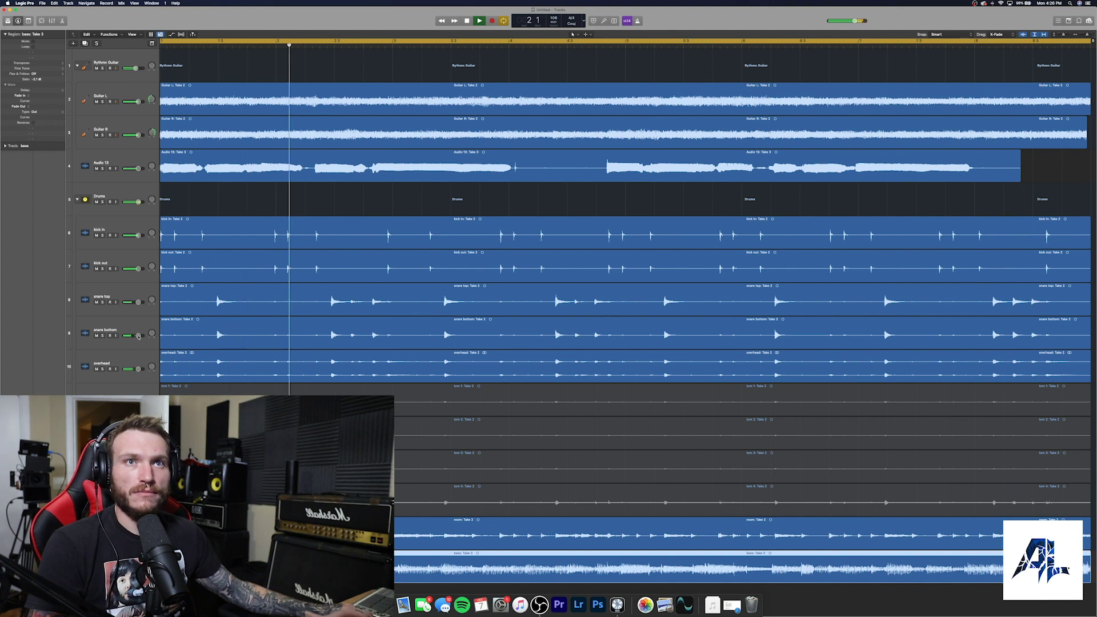
left_click_drag(138, 335, 130, 335)
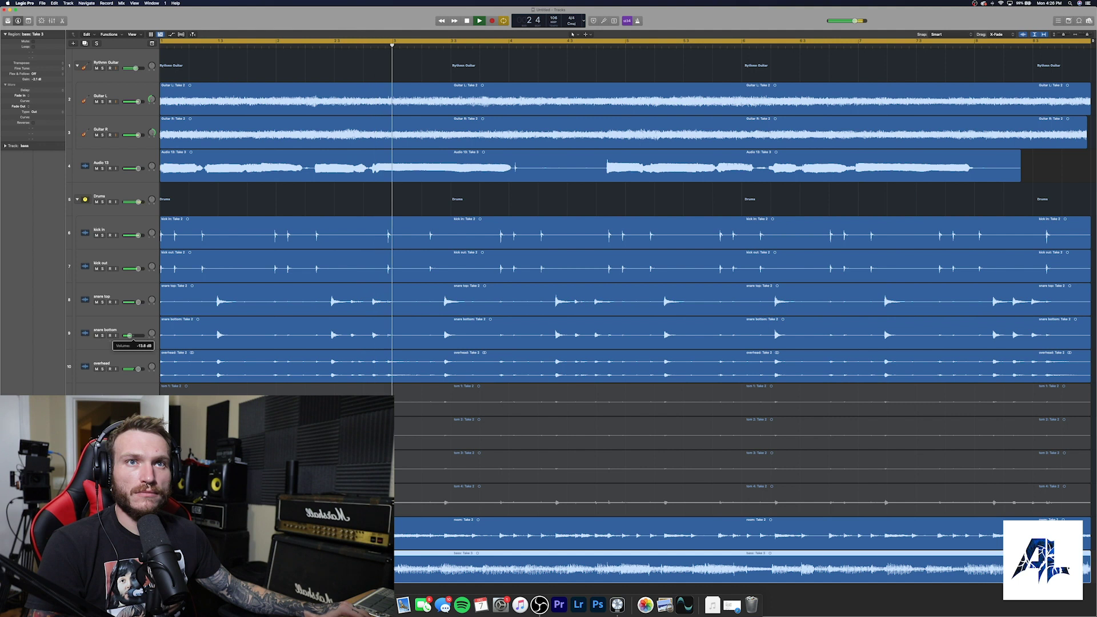
left_click_drag(138, 269, 132, 269)
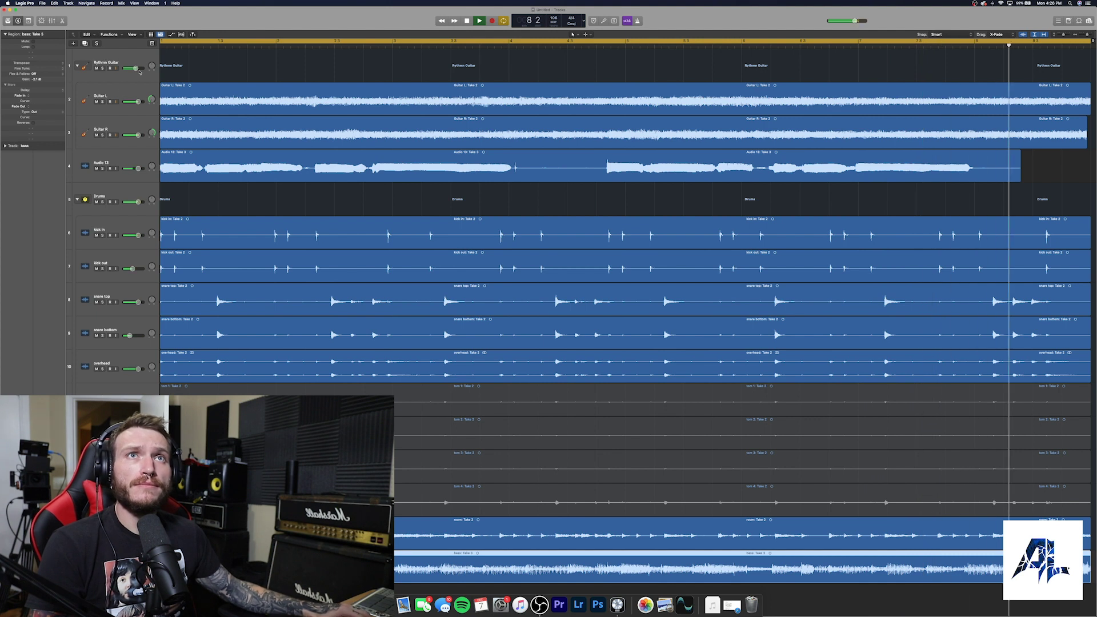
key("space")
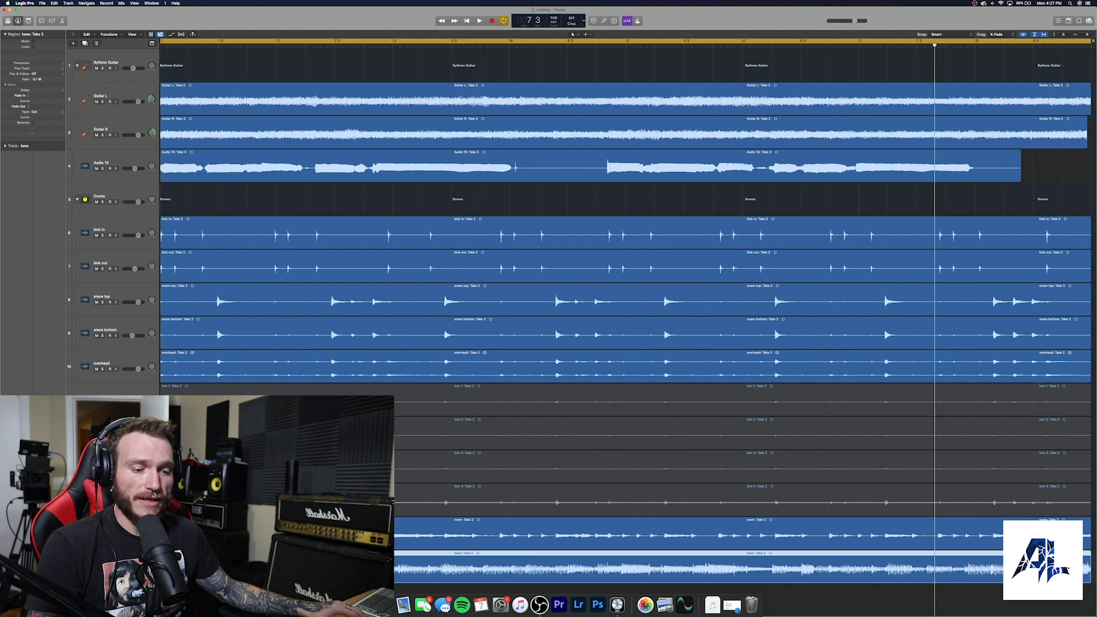
scroll(372, 195, "right", 1)
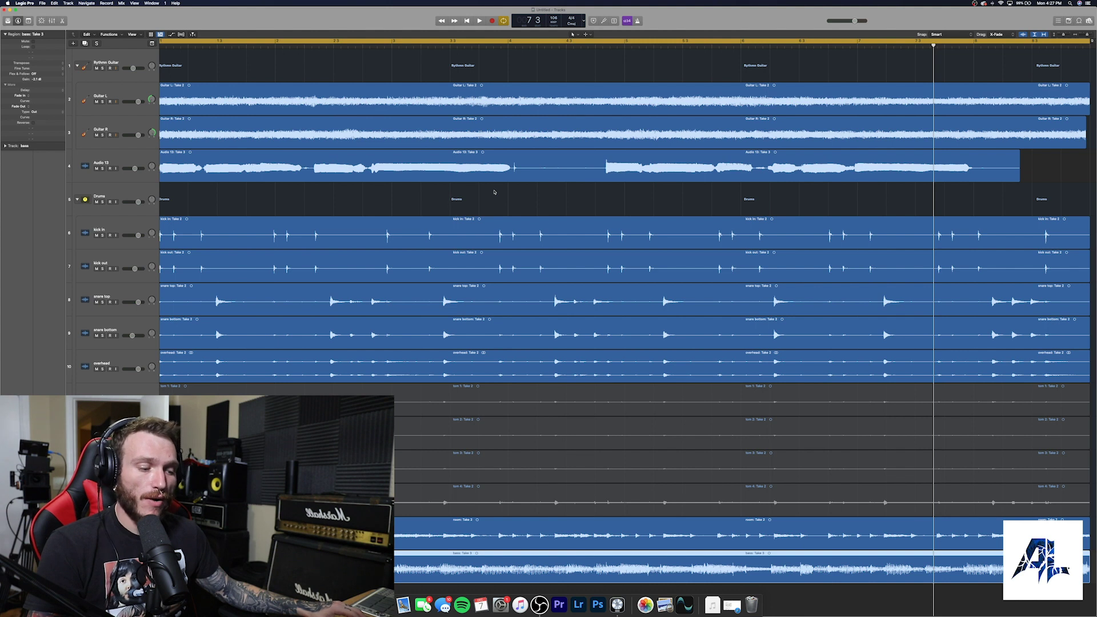
scroll(494, 192, "left", 1)
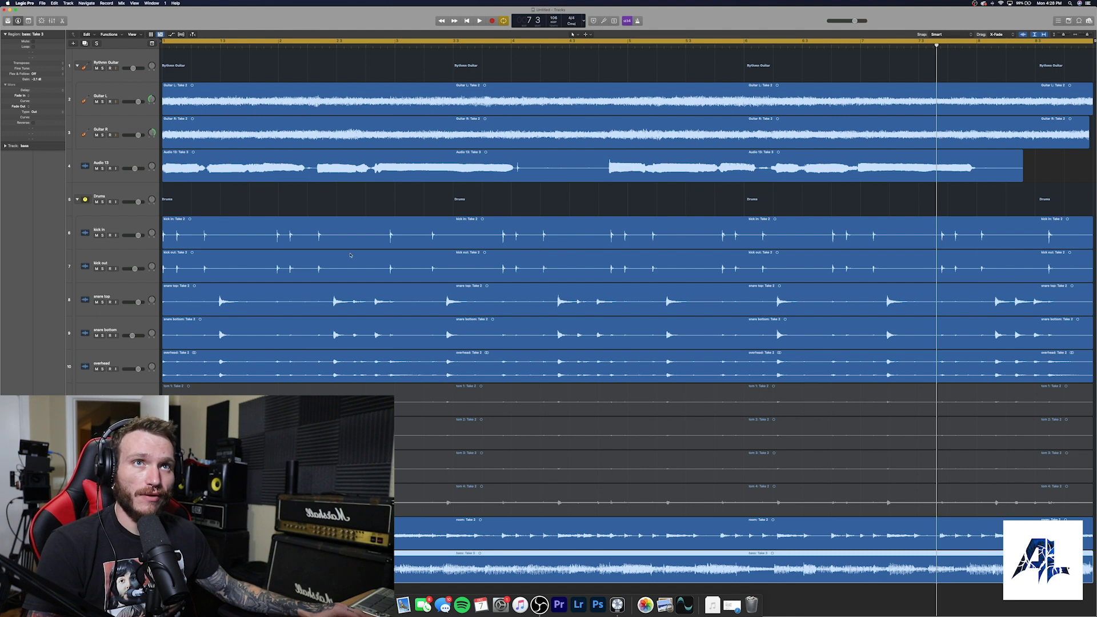
scroll(355, 254, "left", 1)
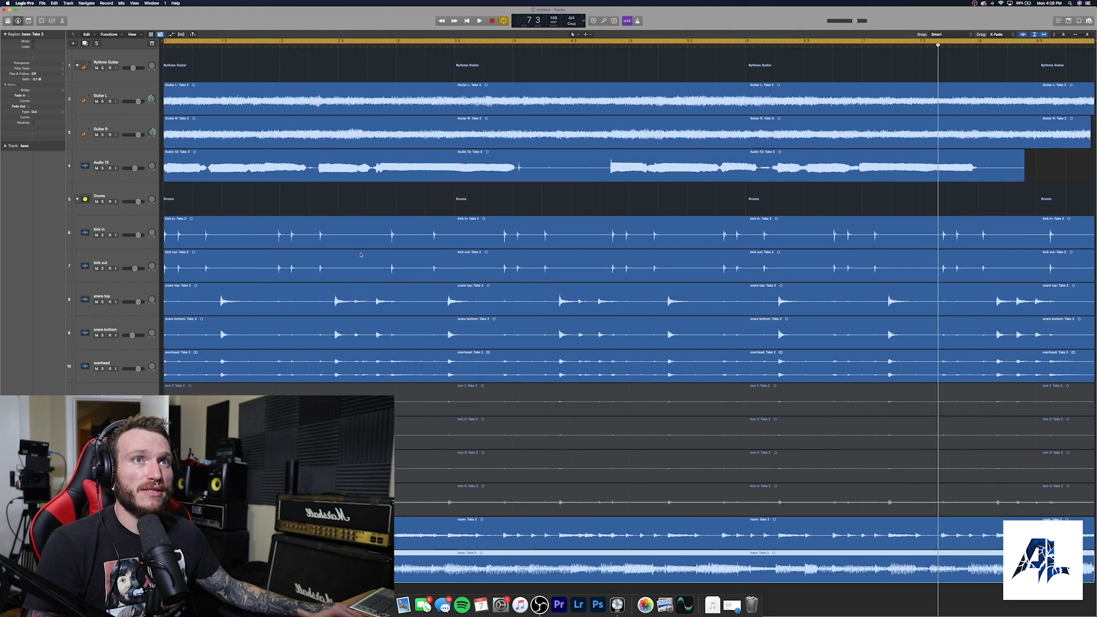
scroll(360, 254, "right", 1)
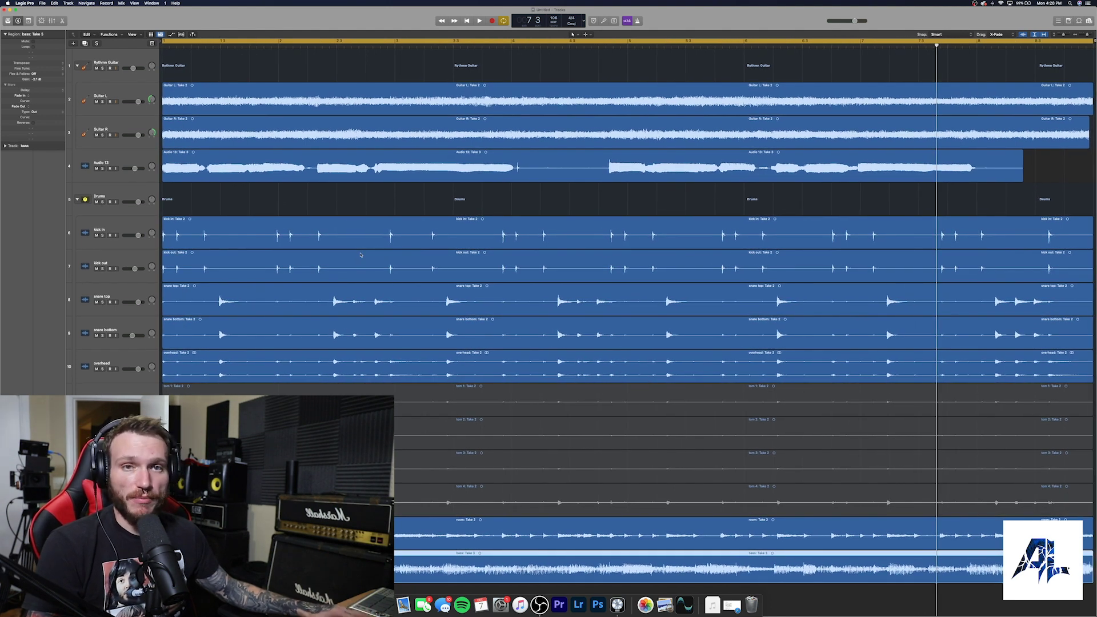